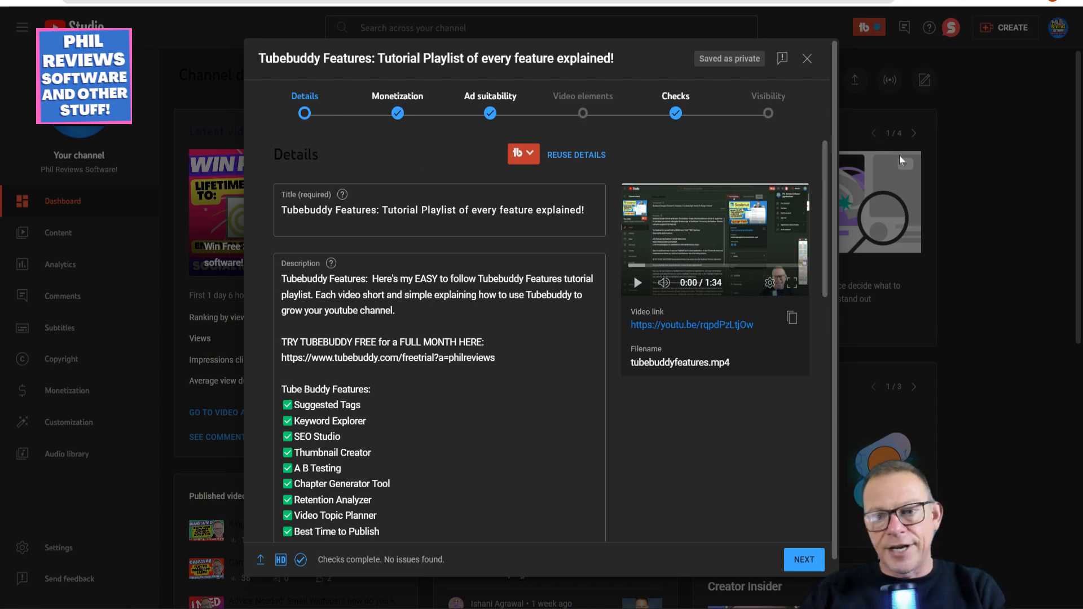
Advance the upload to its visibility settings, set the video to Private and save it
scroll(825, 194, down, 1)
scroll(824, 158, up, 1)
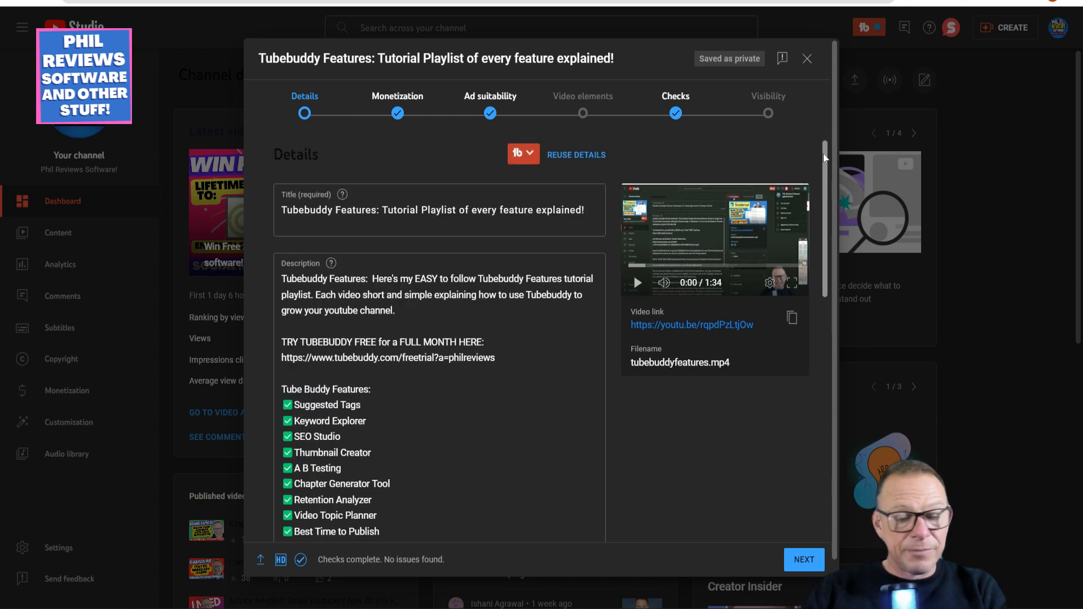
drag(824, 158, 828, 124)
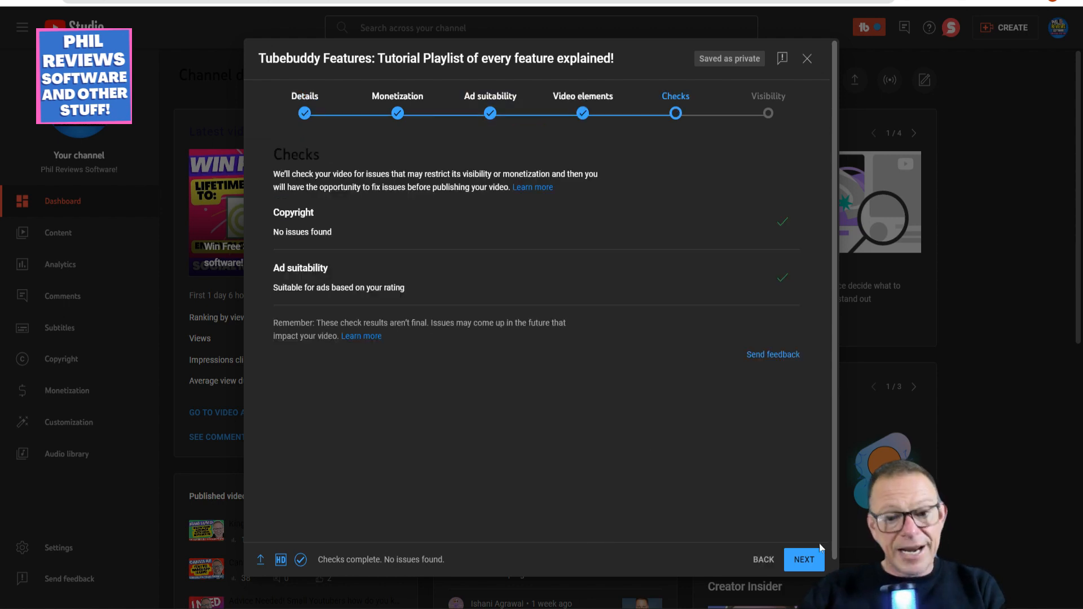
click(805, 560)
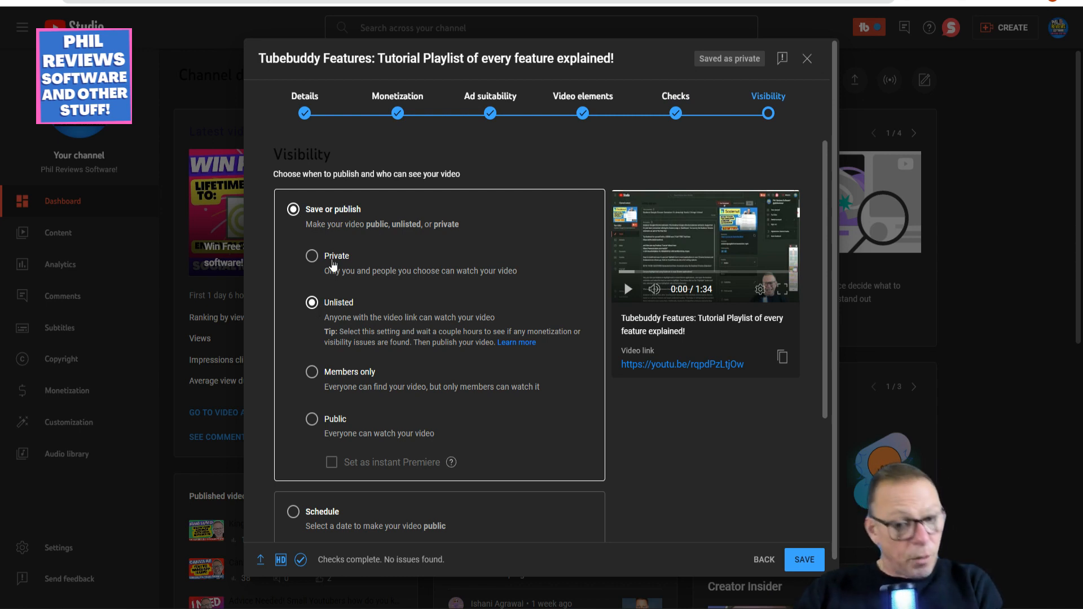
click(339, 255)
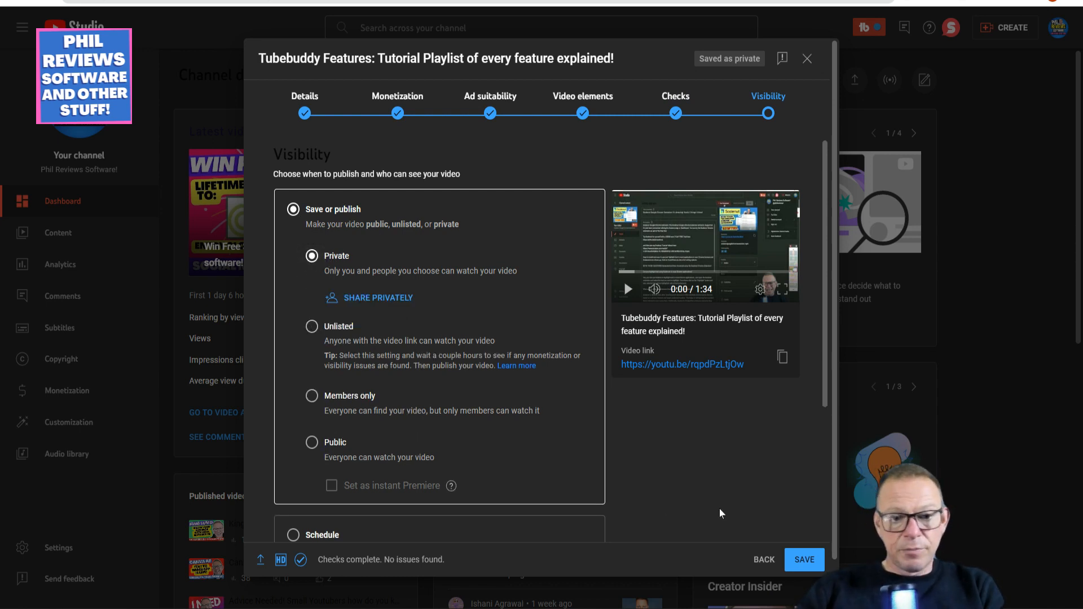
click(798, 563)
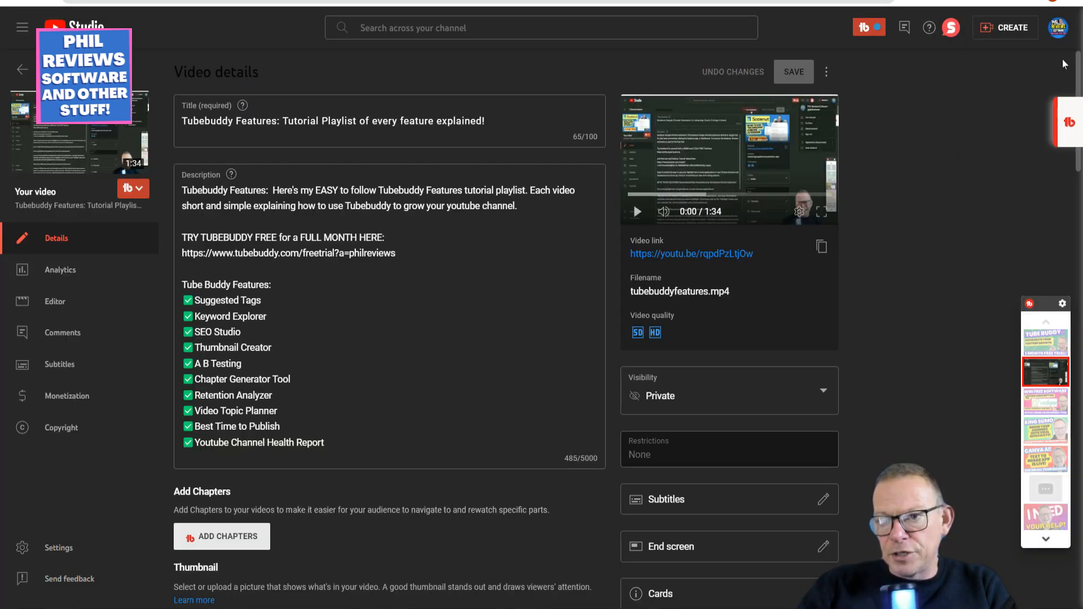
Open the TubeBuddy chapter editor from the video details and pause the preview playback
scroll(1078, 79, down, 1)
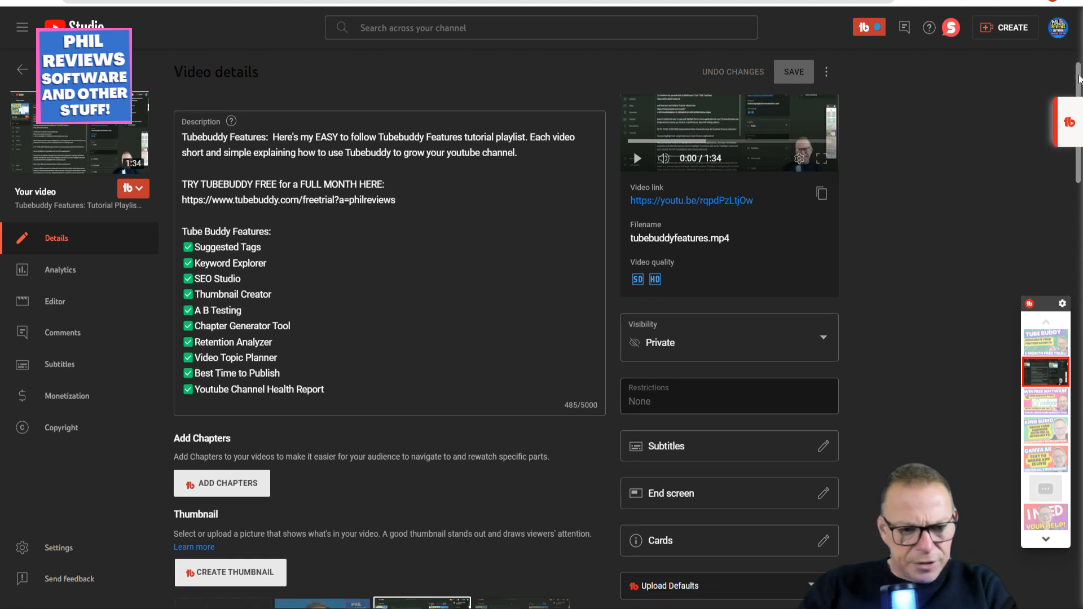
scroll(1079, 79, down, 3)
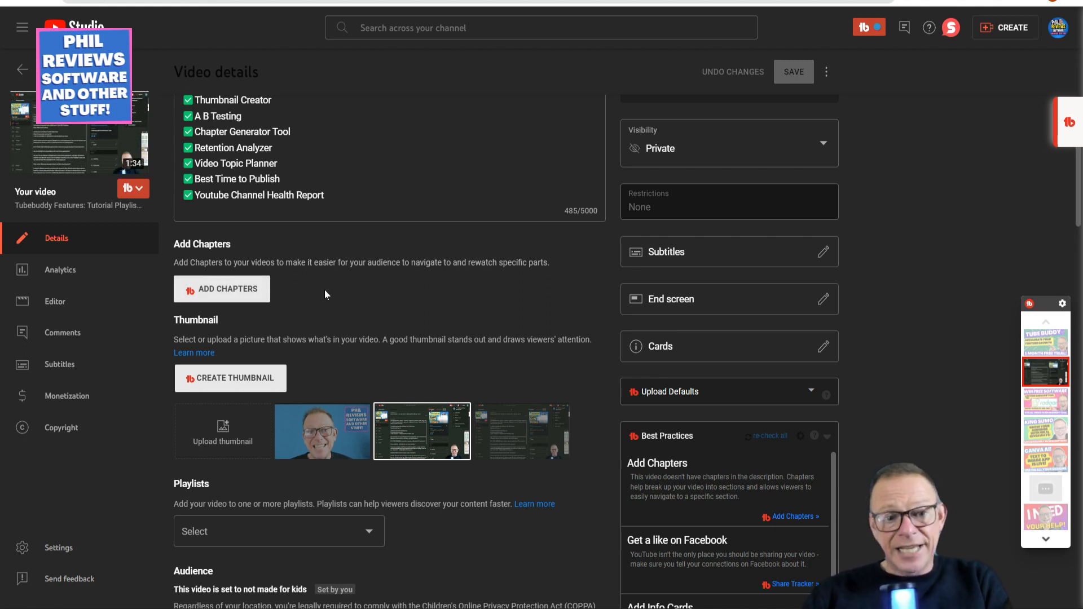
click(228, 290)
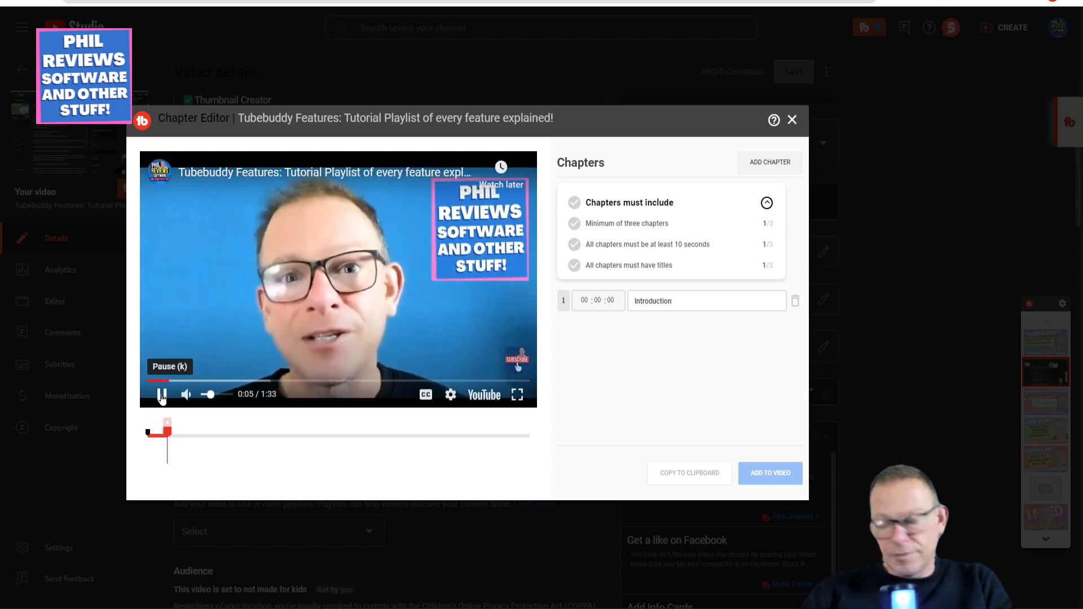
click(162, 394)
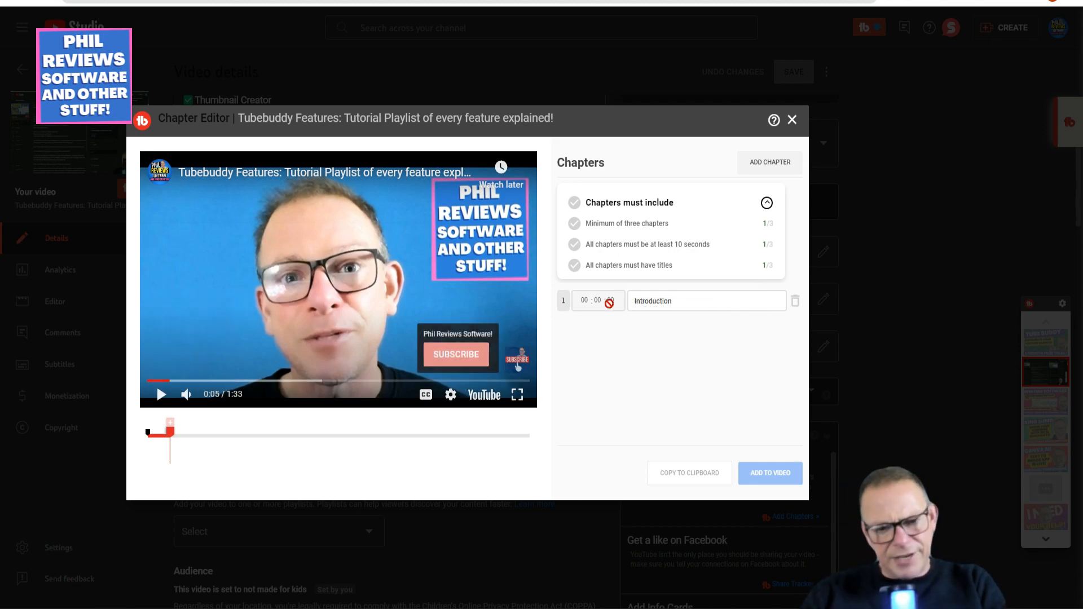
Find the end of the introduction in the preview and add a chapter at 00:23 titled "Tubebuddy within Youtube"
click(161, 394)
click(198, 383)
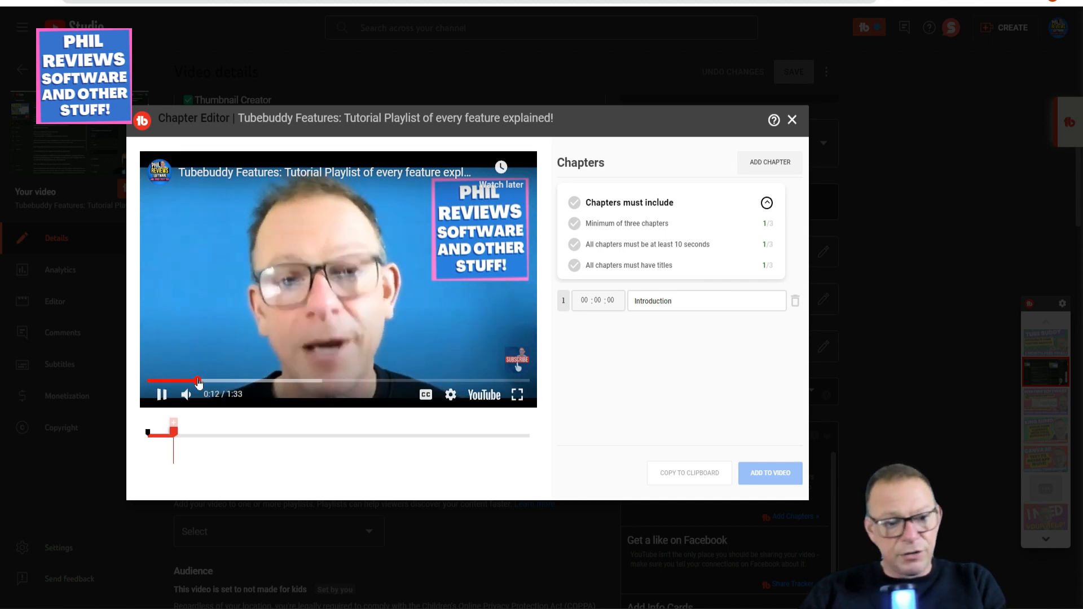
click(211, 382)
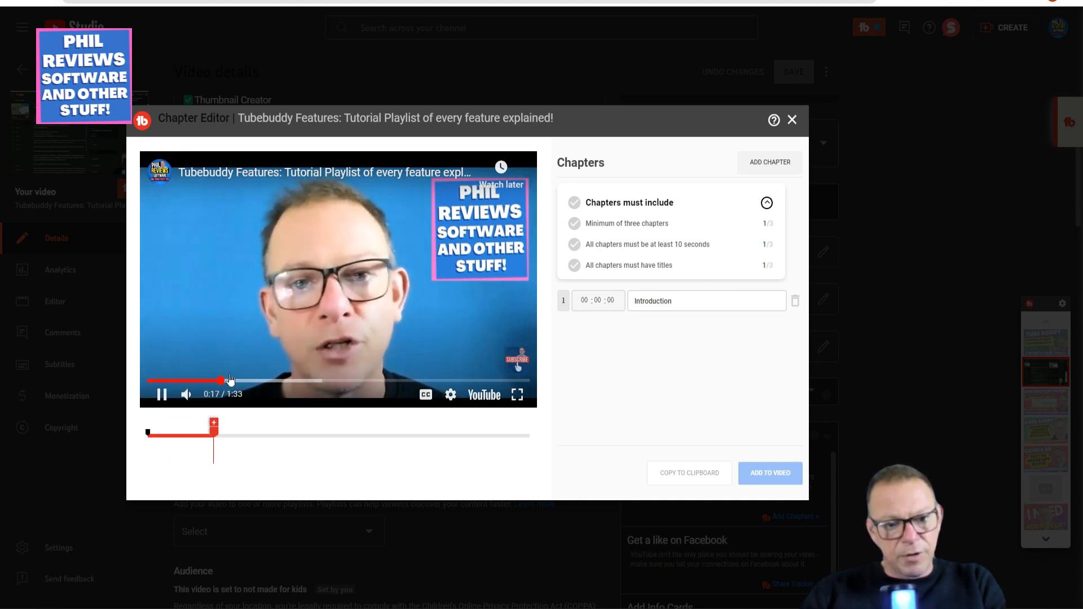
click(240, 381)
click(161, 394)
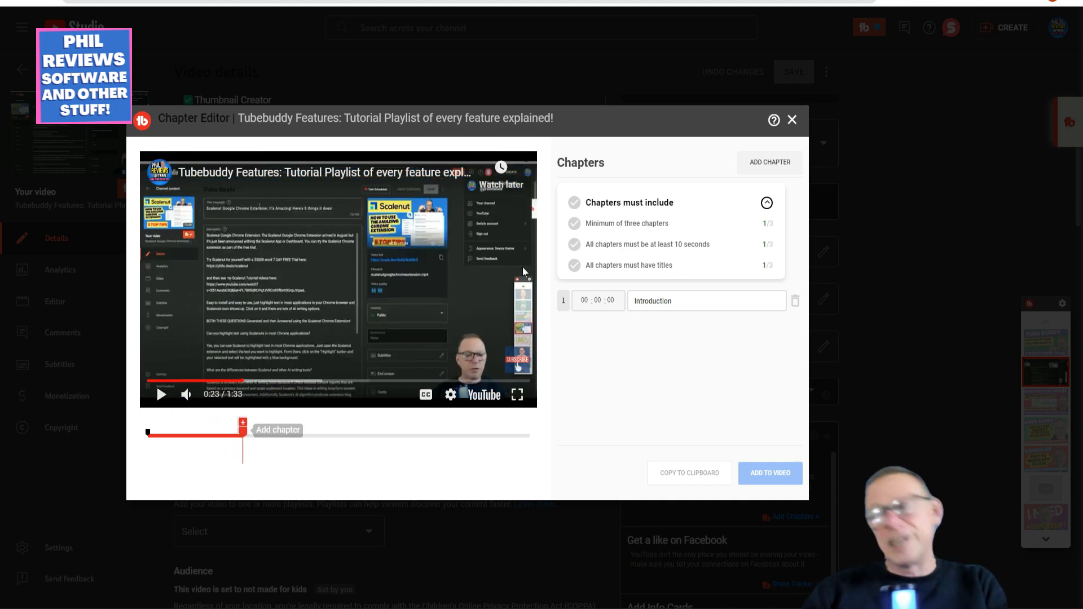
click(243, 423)
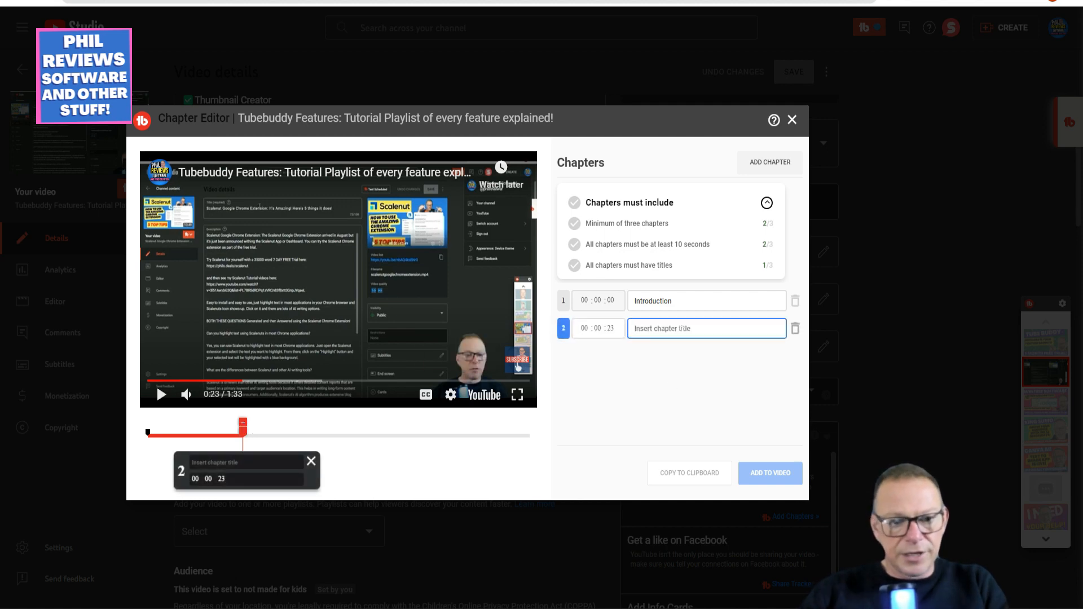
text(tUBE)
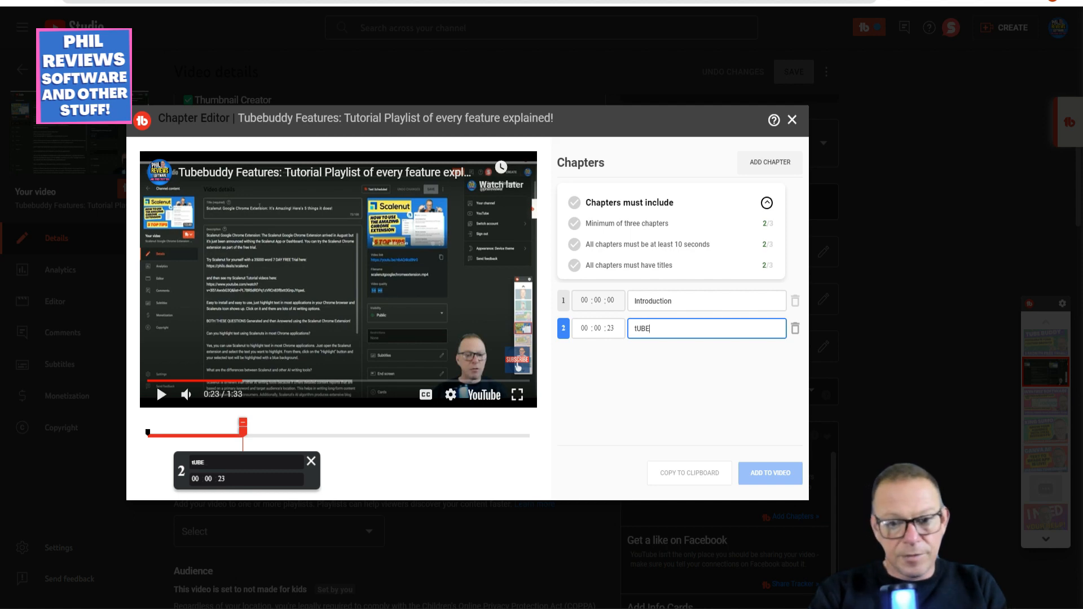
key(BackSpace)
key(BackSpace)
key(BackSpace)
text(Tubebuddy with)
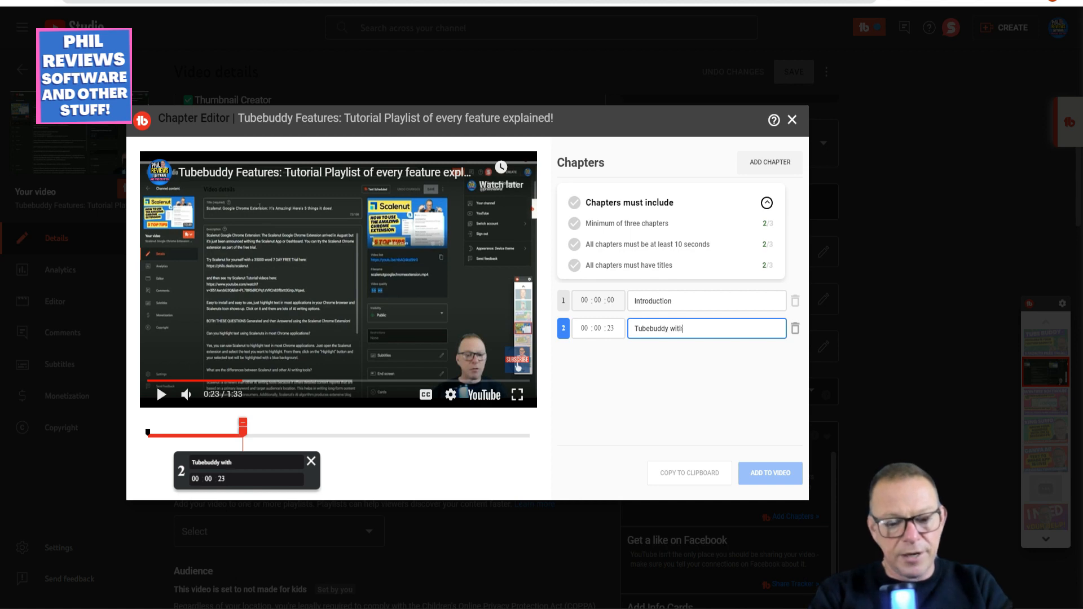
text(in Youtube)
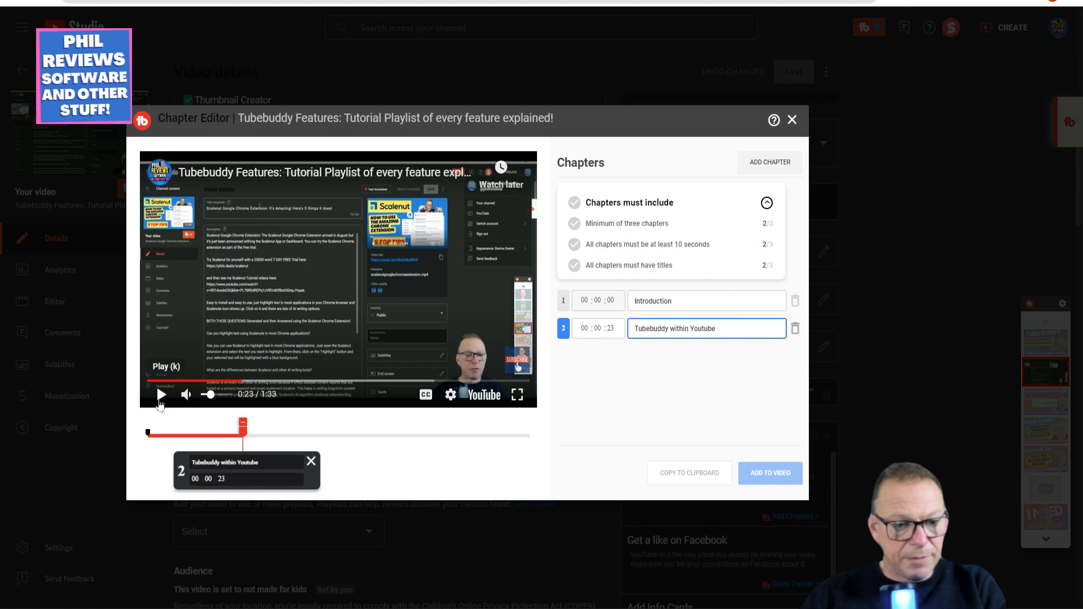
Move the preview forward and add a third chapter at 00:46 titled "Tube buddy tags"
click(161, 394)
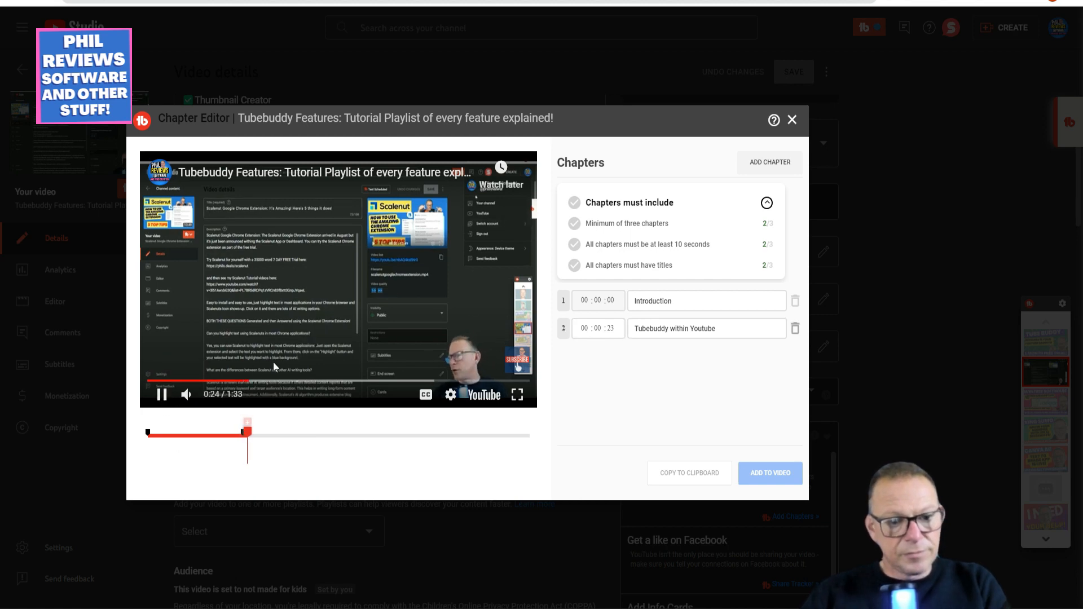
click(294, 383)
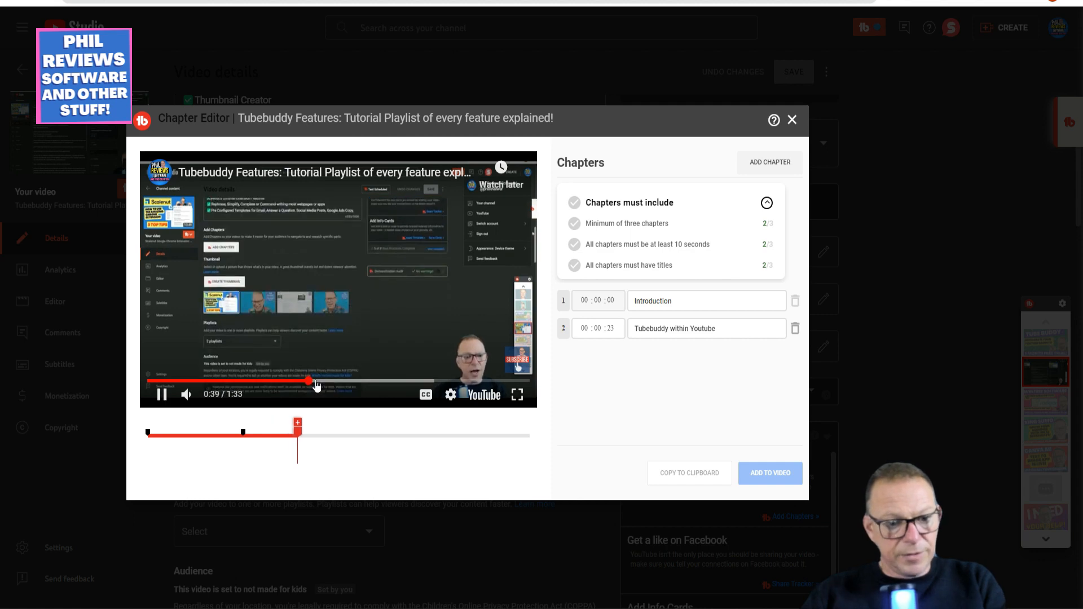
click(334, 383)
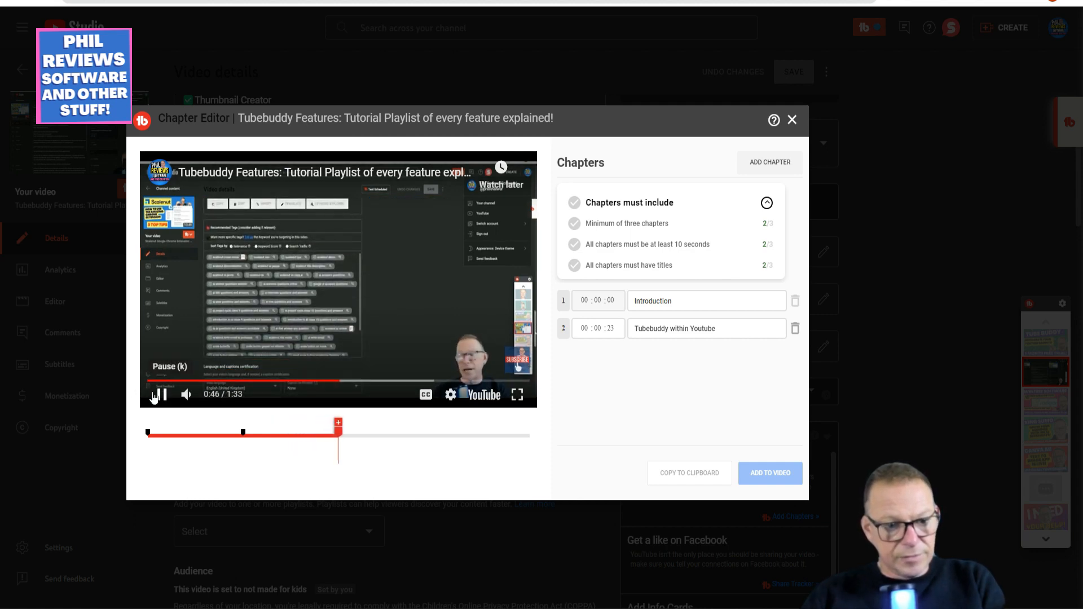
click(161, 393)
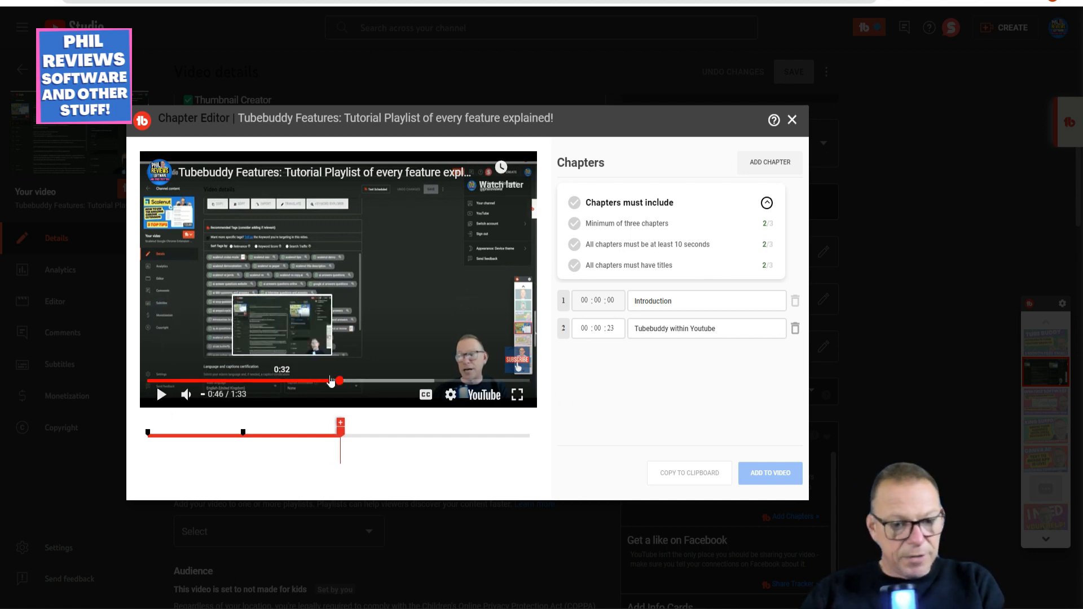
click(341, 423)
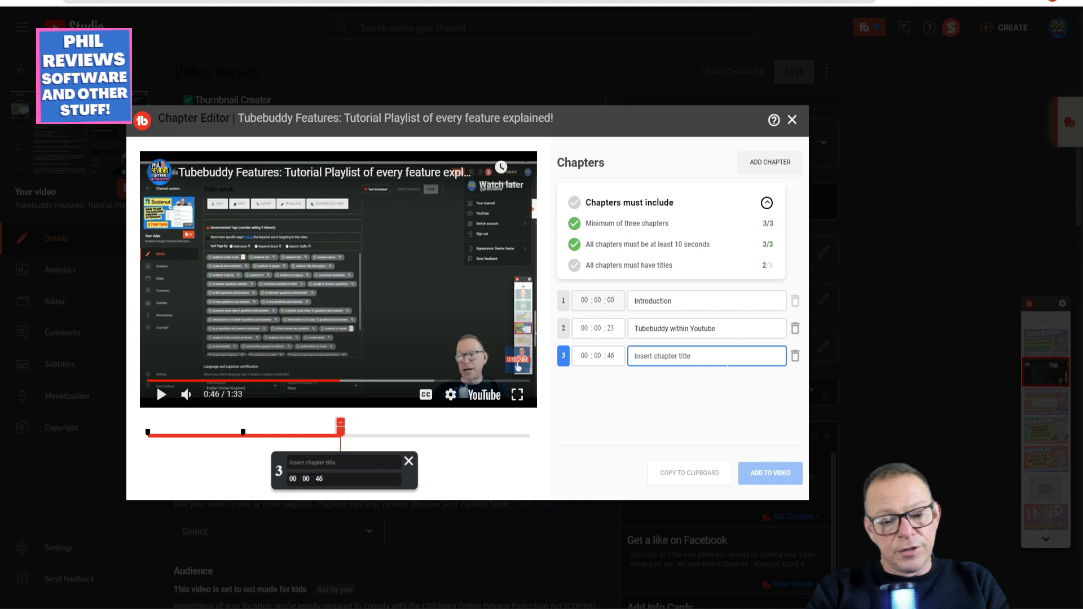
text(Tube bu)
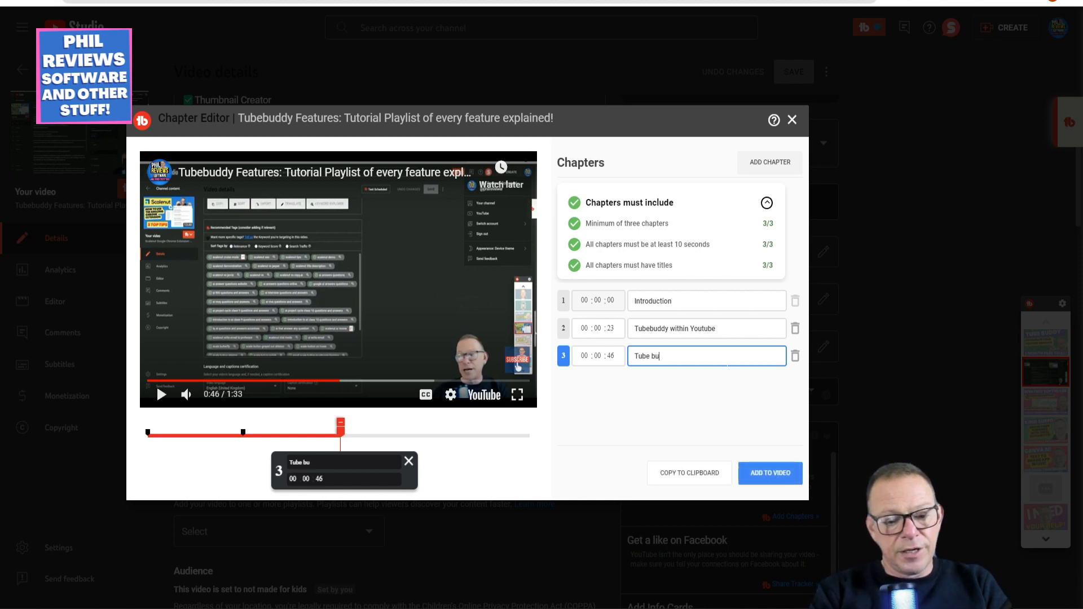
text(ddy tags)
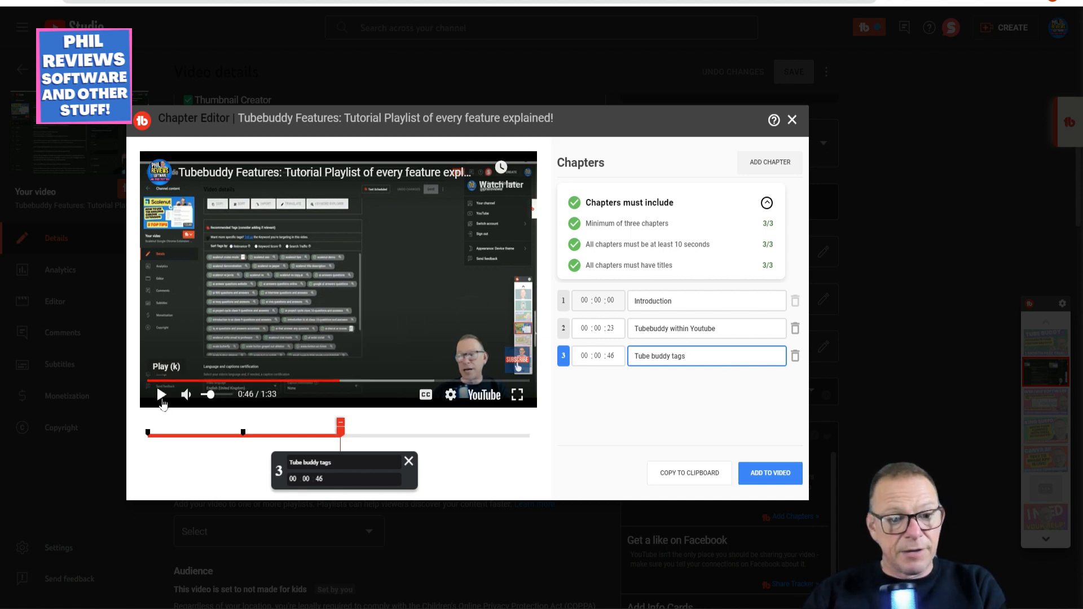
Move the preview on and add a fourth chapter at 01:16 titled "My final"
click(446, 358)
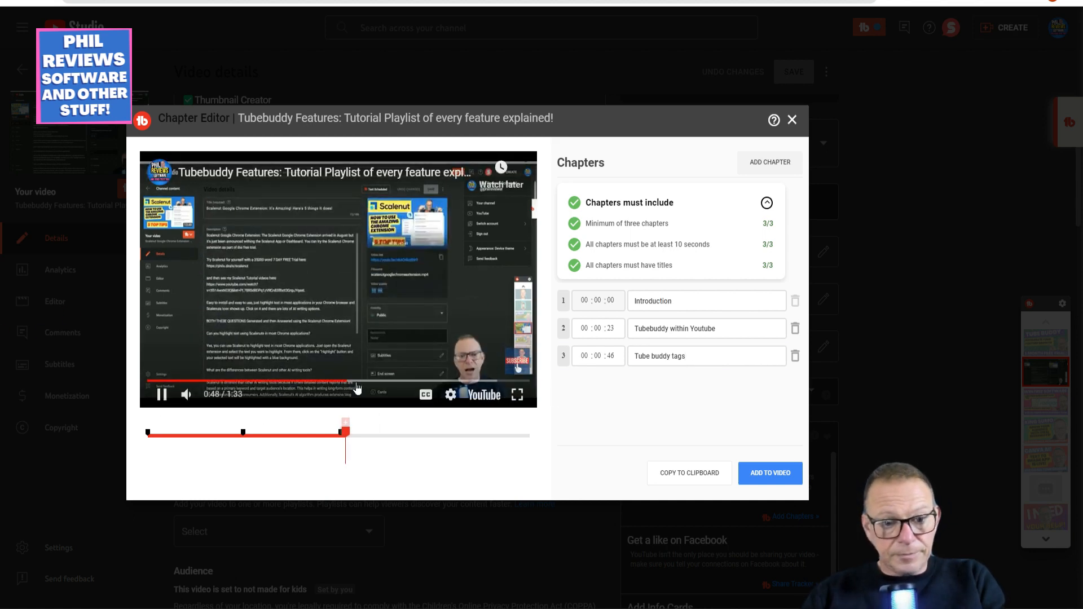
click(419, 381)
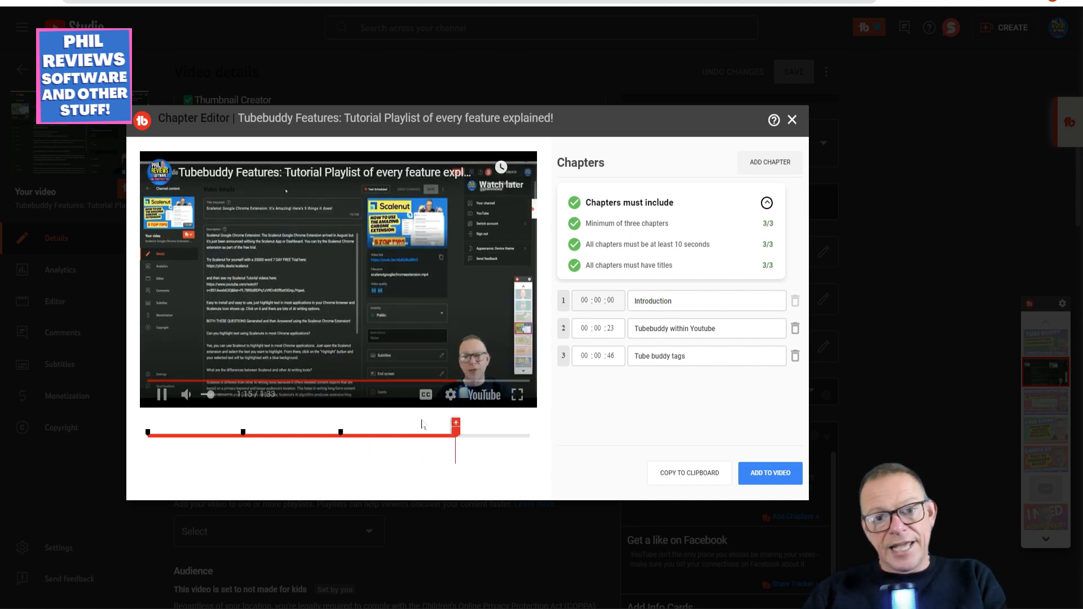
click(161, 394)
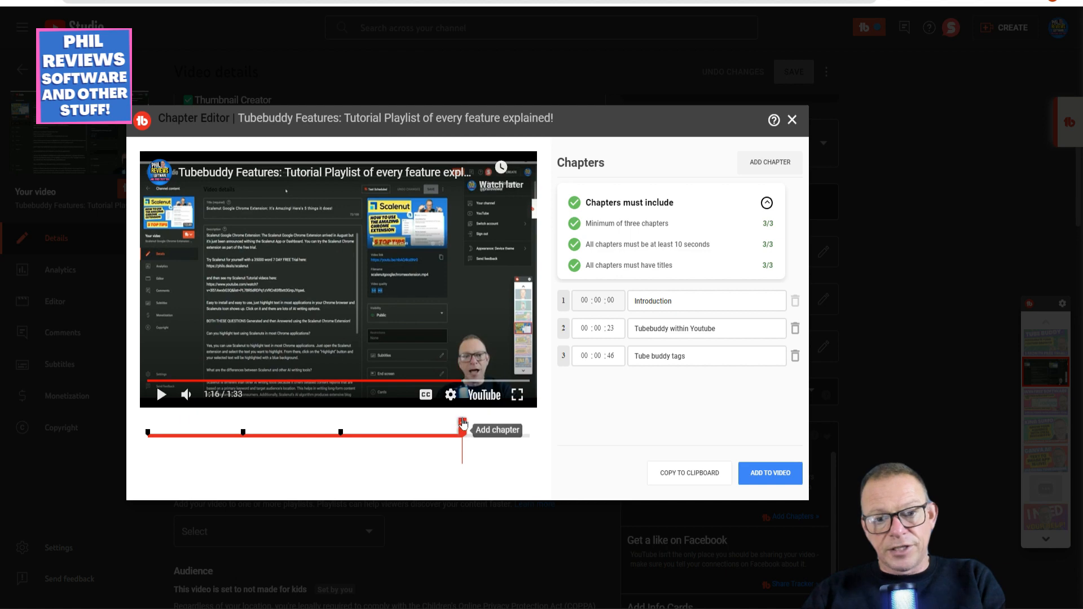
click(462, 422)
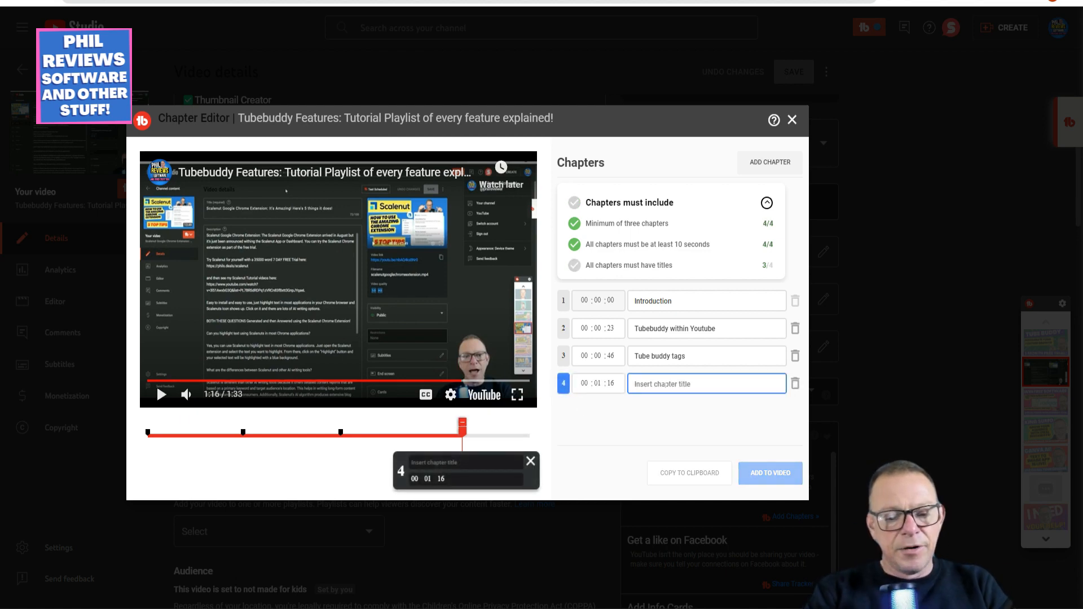
text(My final)
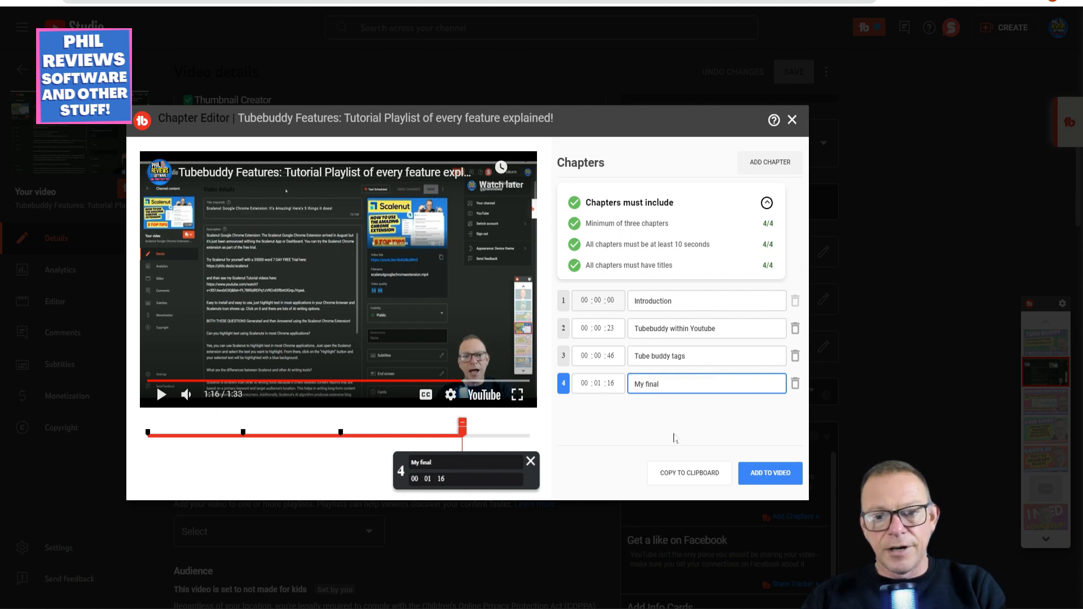
Add the chapters to the video's description and insert two blank lines above the "00:00 Introduction" entry
click(669, 439)
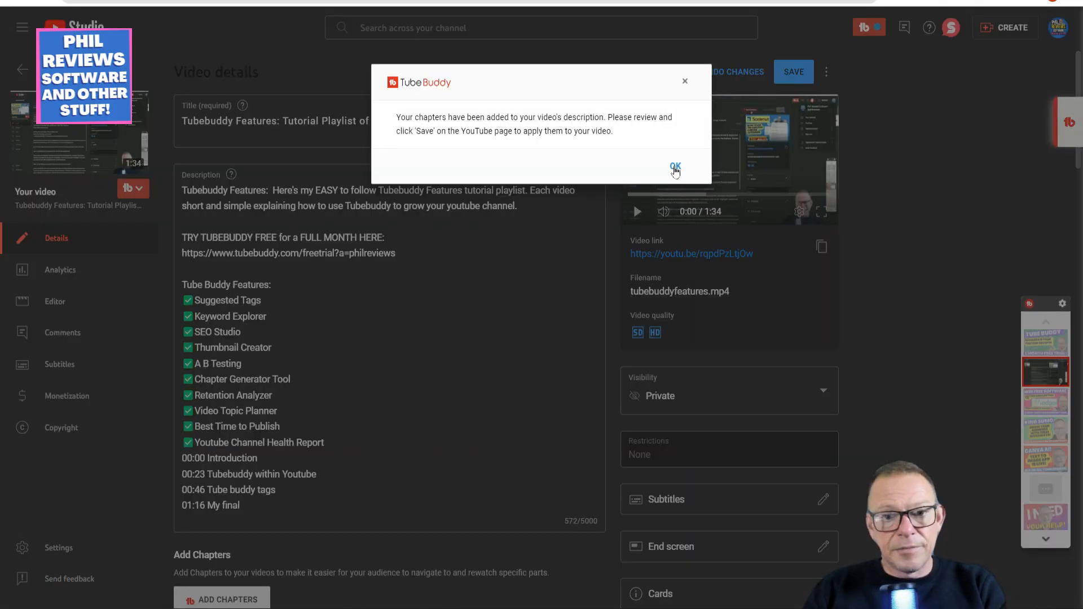
click(675, 167)
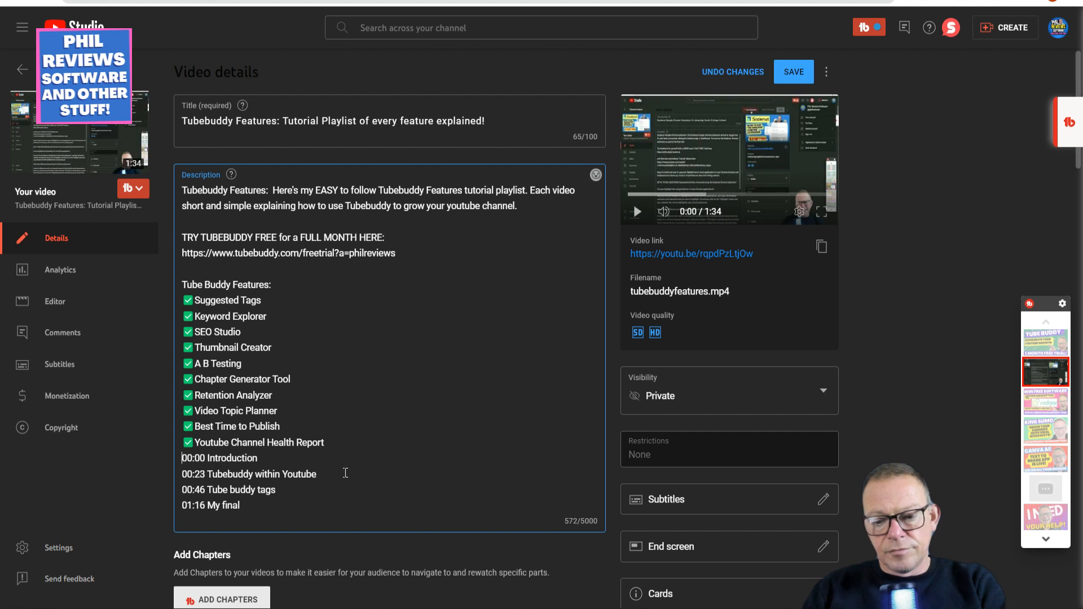
key(Return)
key(Return)
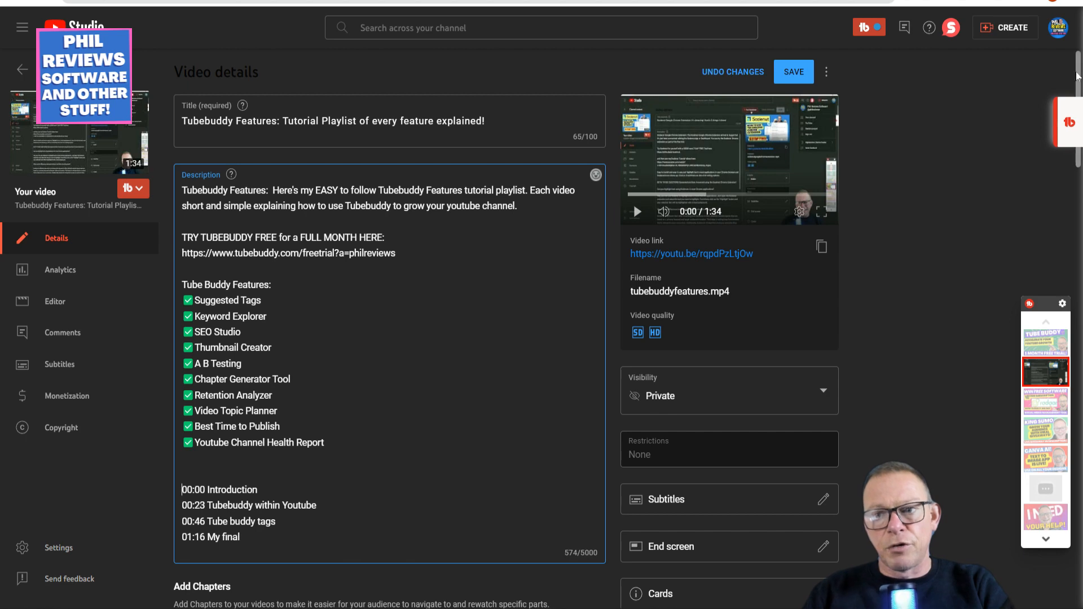
Open the TubeBuddy thumbnail generator, choose a still frame from the video as background and pause at 0:02
scroll(578, 181, down, 9)
scroll(579, 181, up, 2)
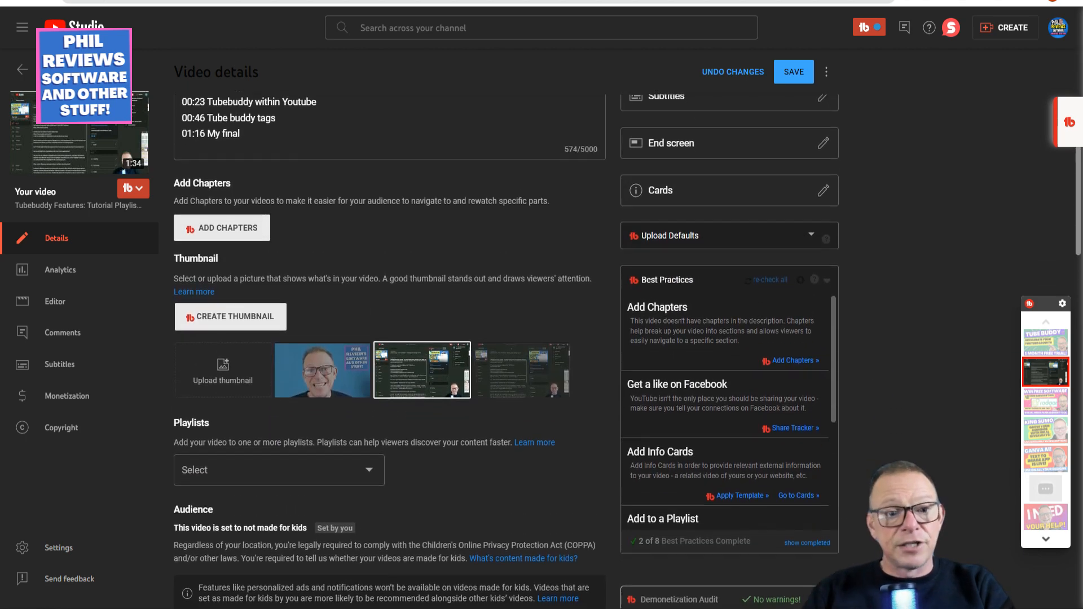
click(239, 330)
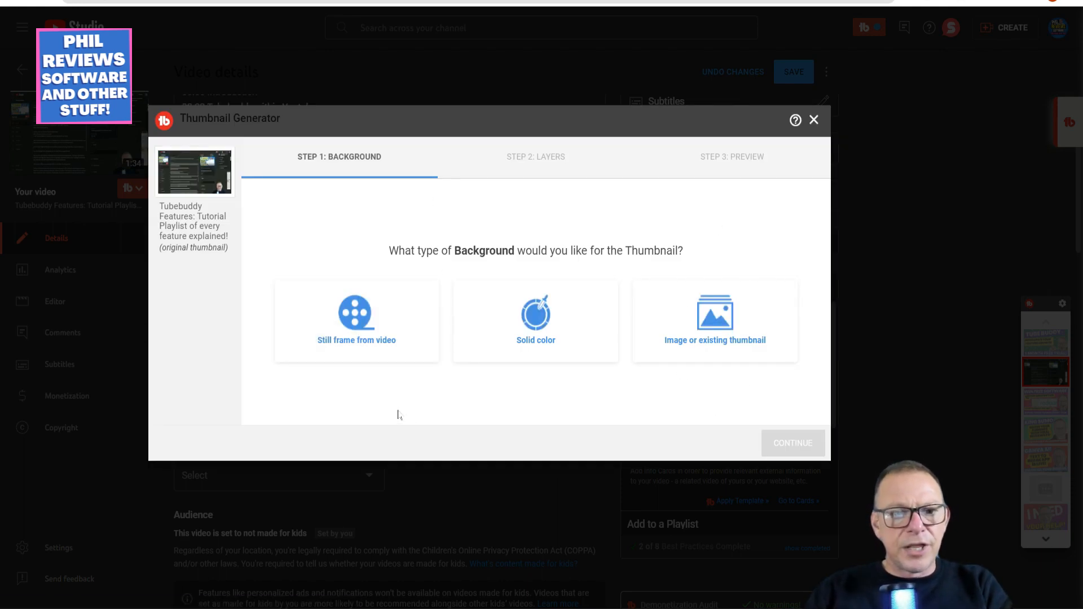
click(354, 342)
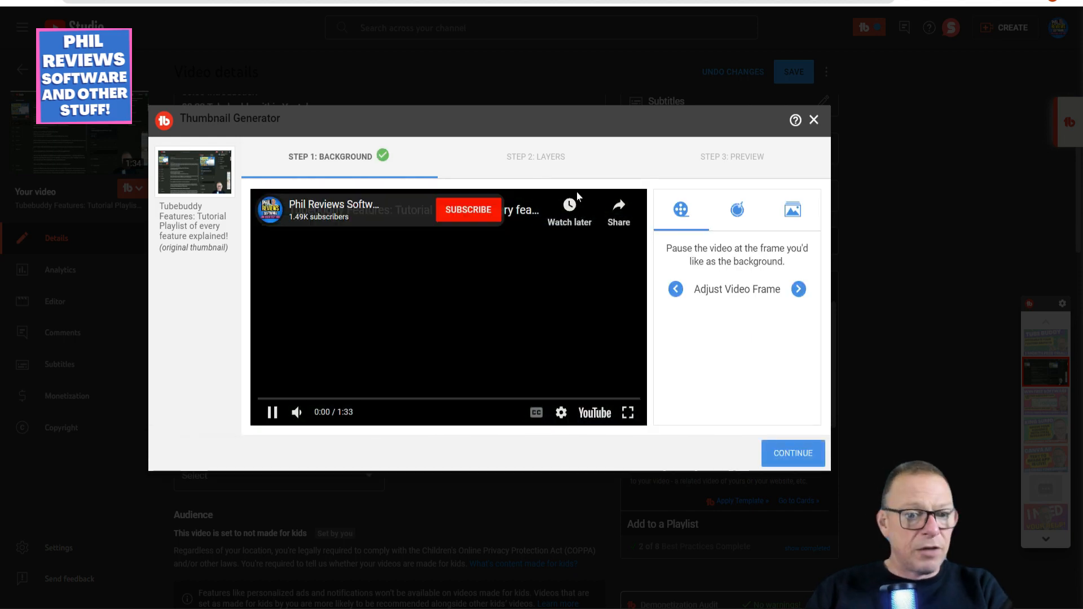
click(261, 415)
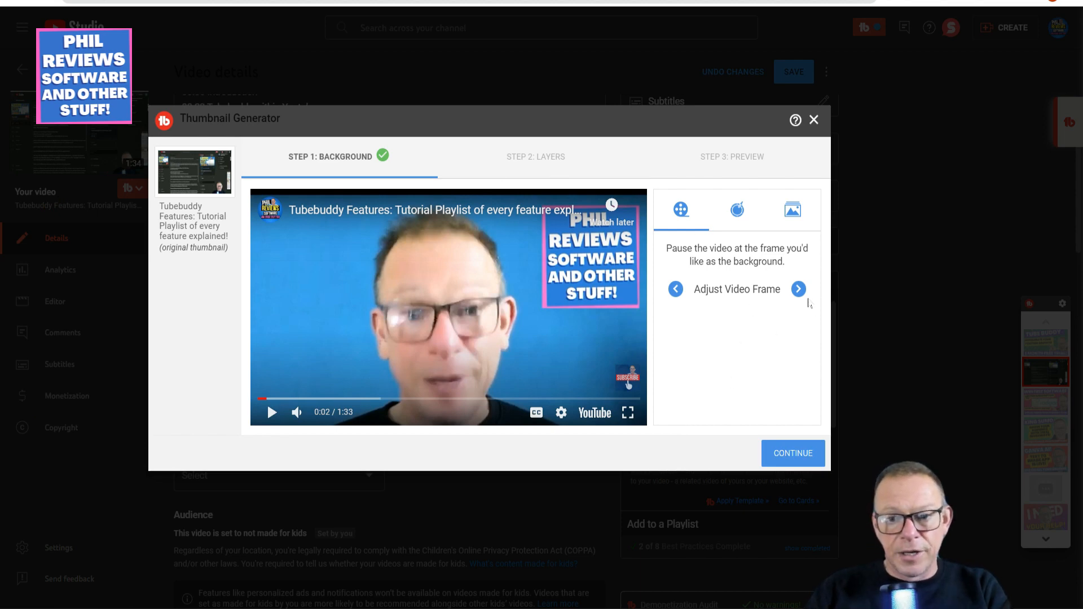
Nudge the background video frame forward and back again, and proceed to the thumbnail's layers
click(799, 291)
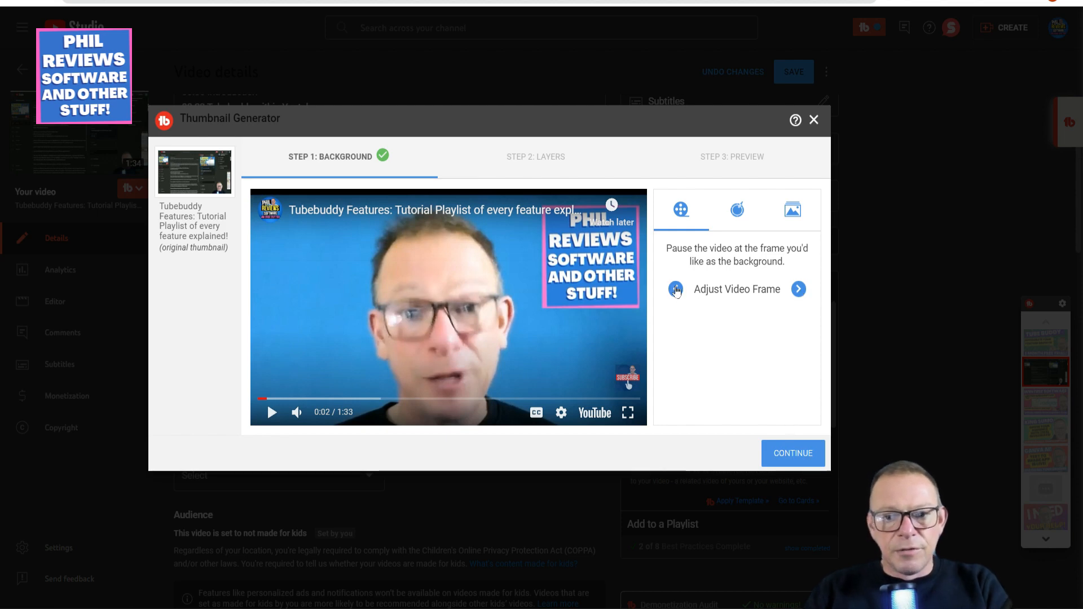
click(677, 289)
click(798, 459)
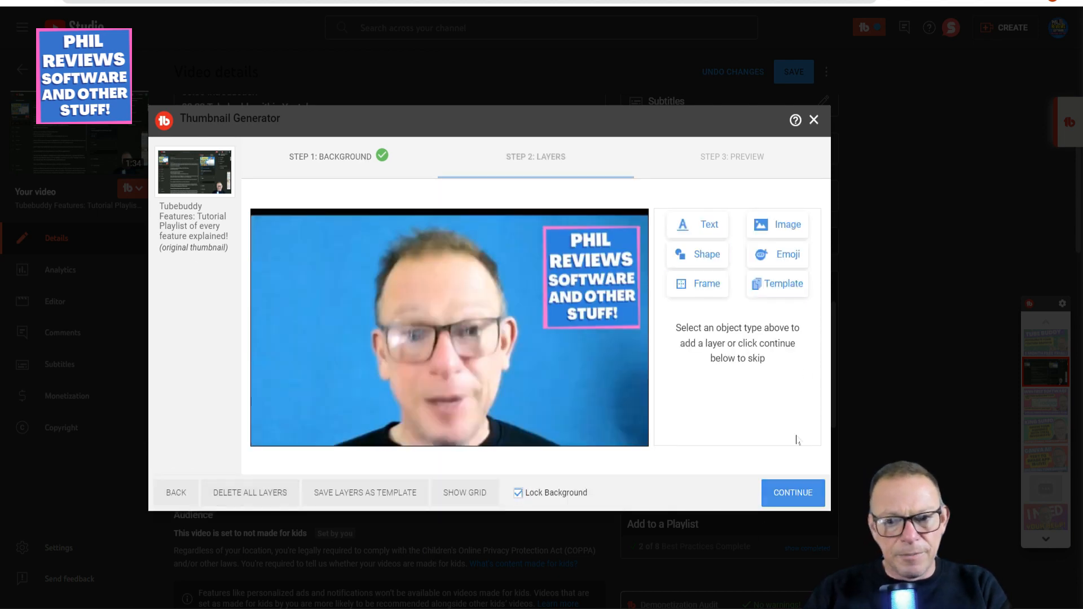
Add a solid red circle to the thumbnail and place it on the blue wall to the left of the face
click(707, 256)
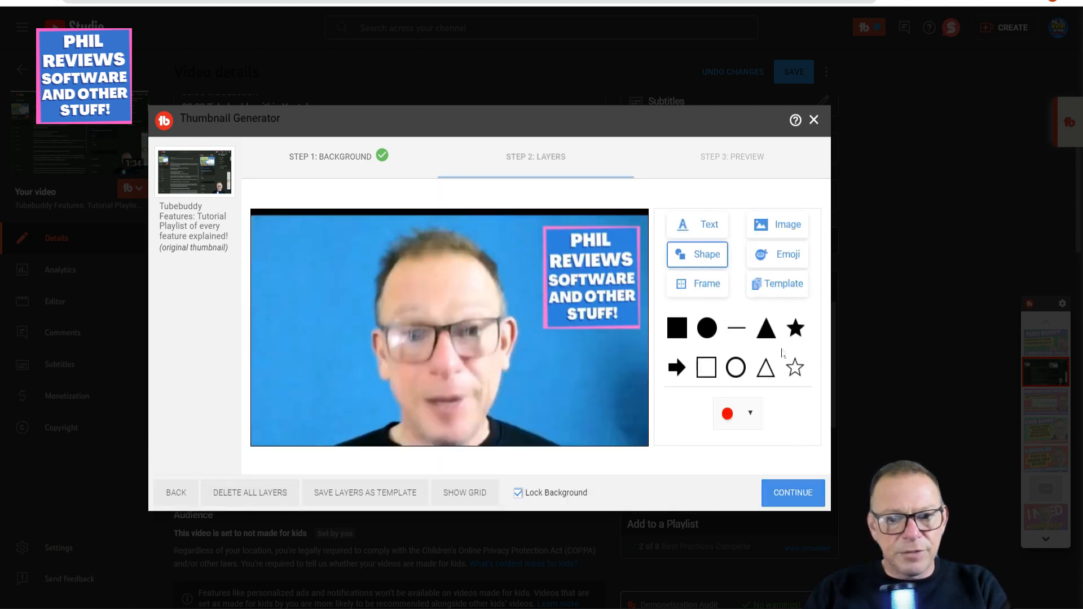
click(707, 329)
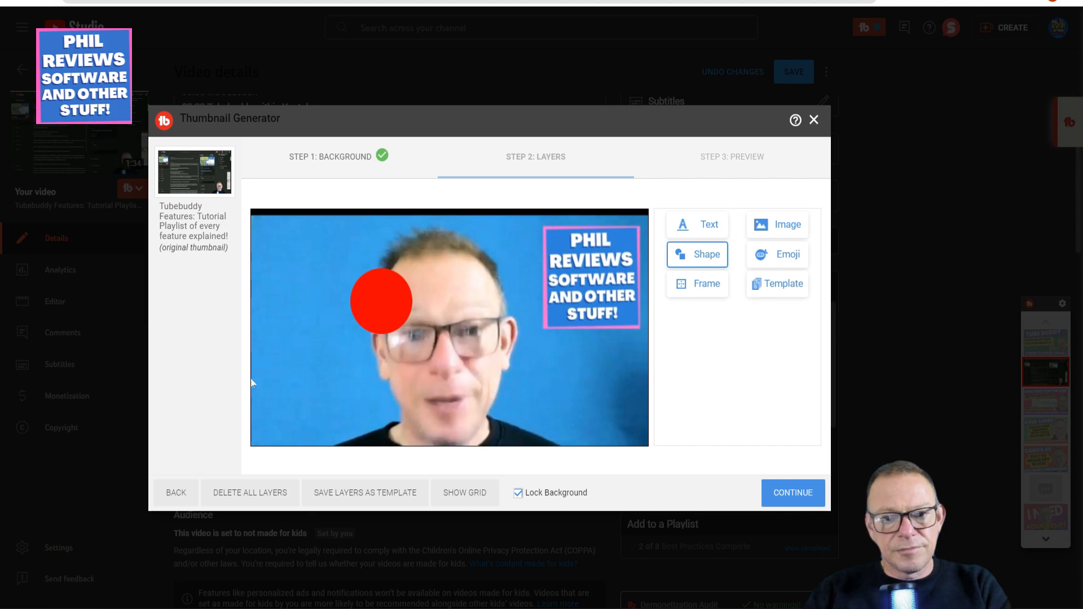
drag(367, 304, 289, 285)
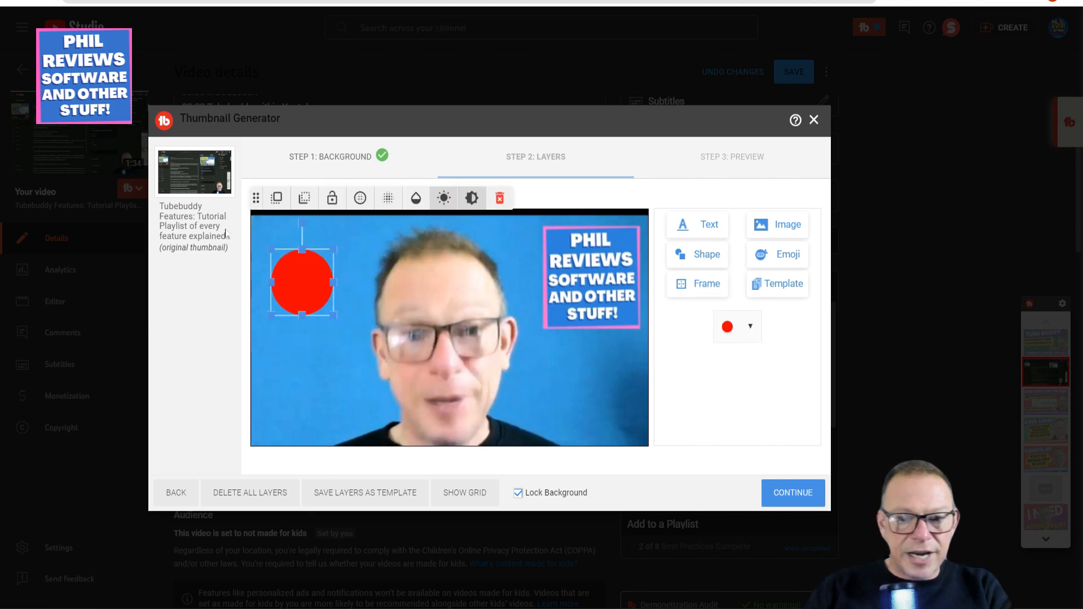
click(698, 293)
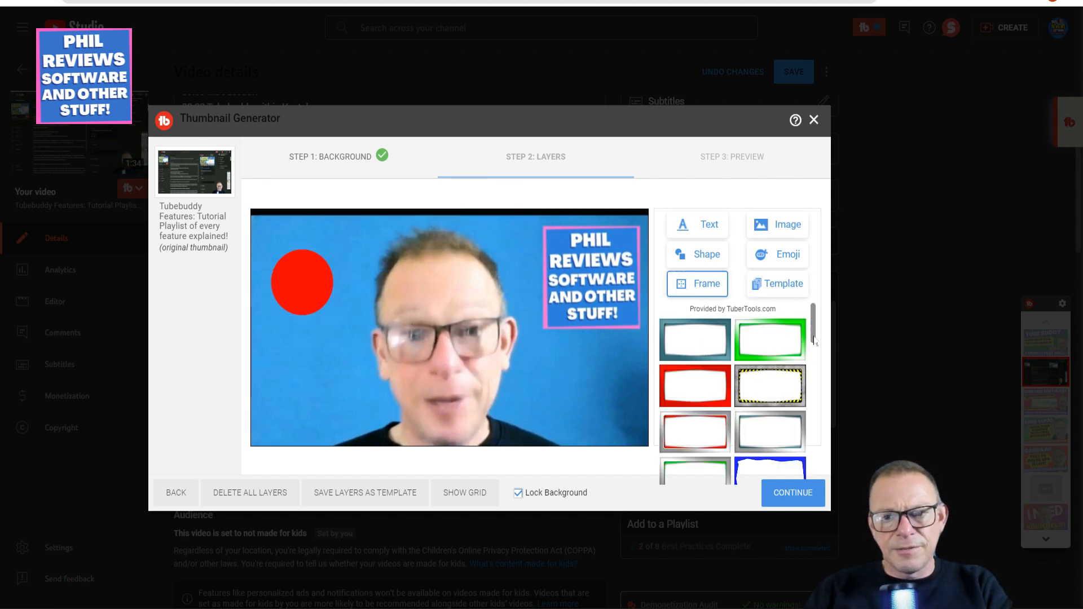
scroll(817, 352, down, 6)
scroll(814, 445, up, 8)
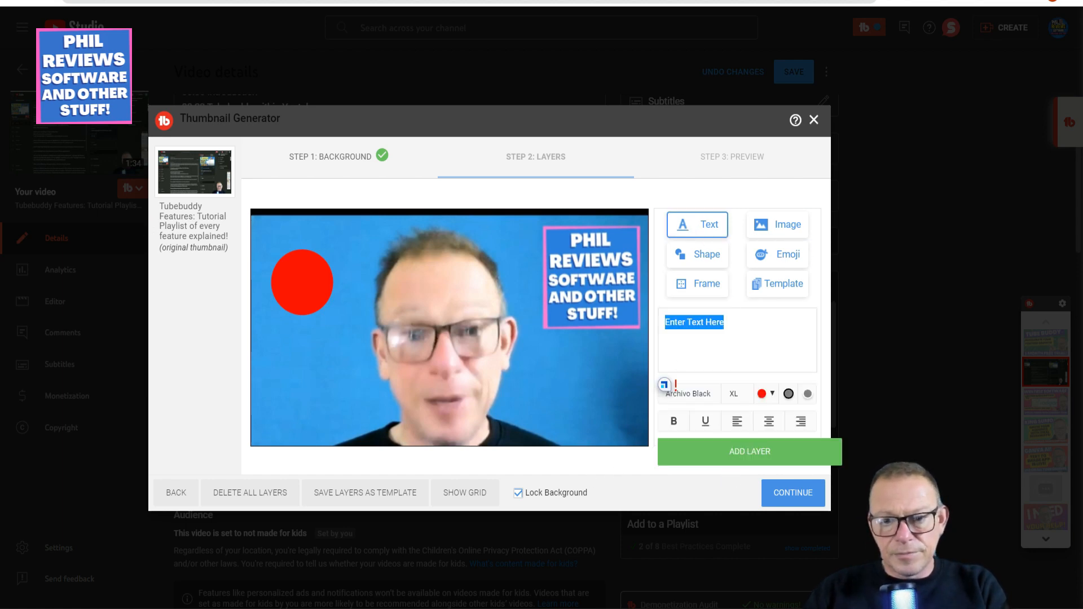
Add a "BAD THUMBNAIL" text layer, move it over the lower face and shrink it to fit inside the picture
text(B)
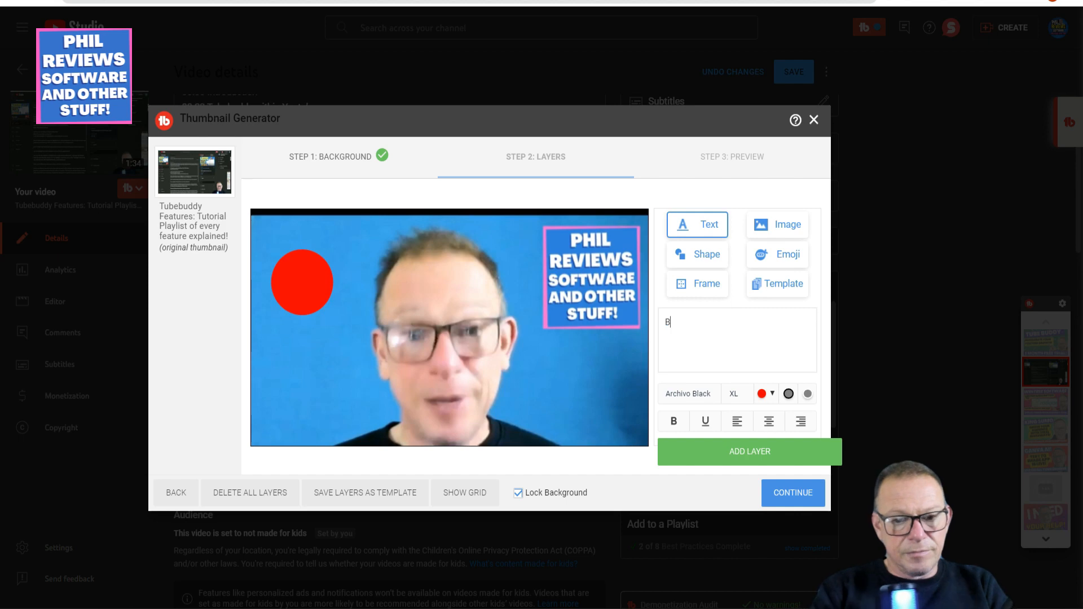
text(AS THUMBNAIL)
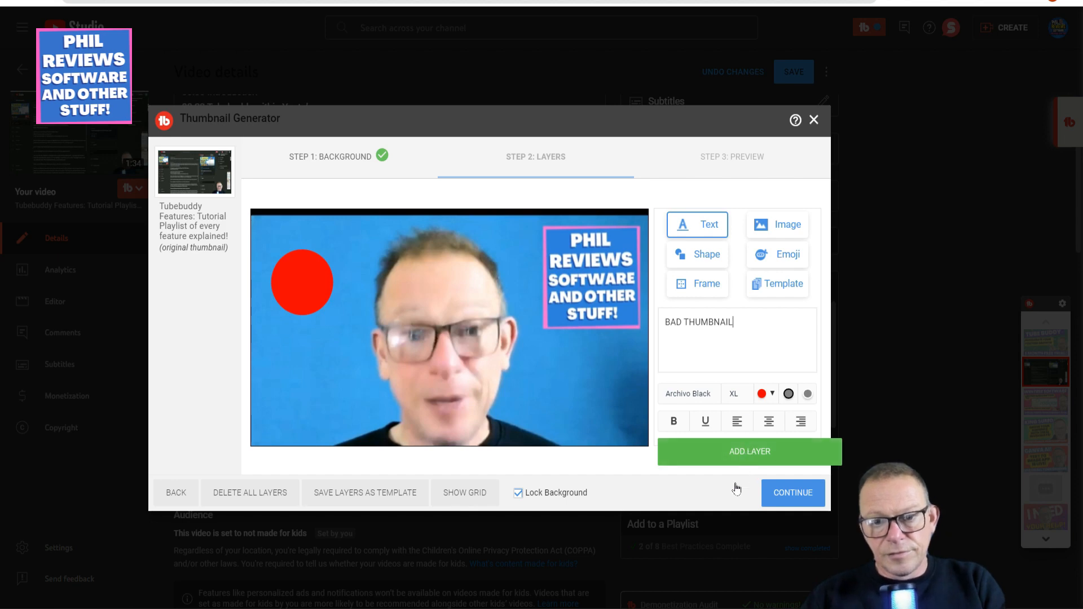
click(737, 455)
drag(358, 266, 341, 378)
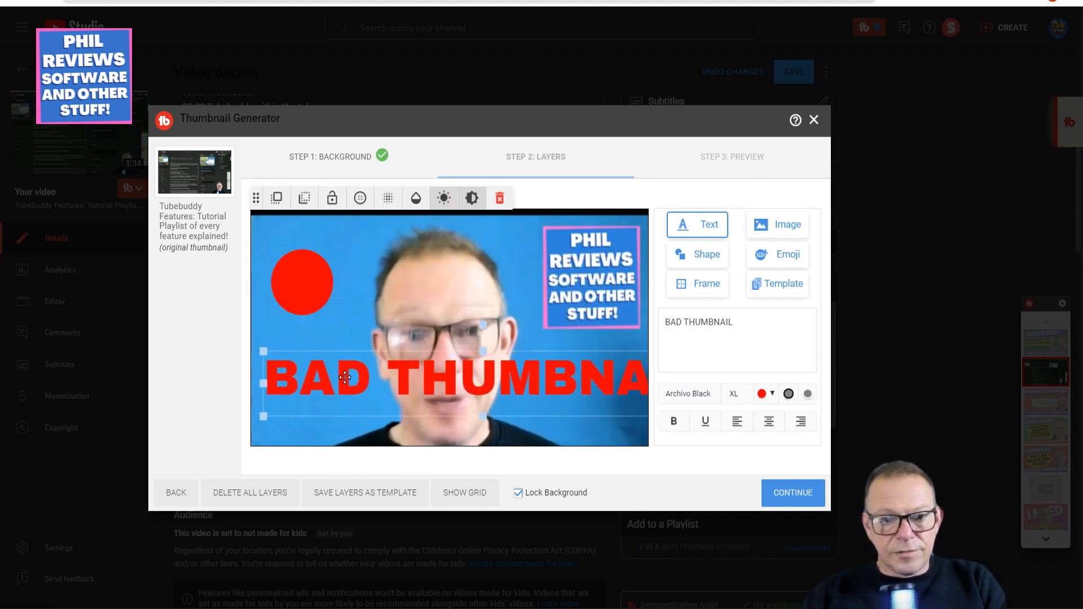
drag(263, 353, 333, 388)
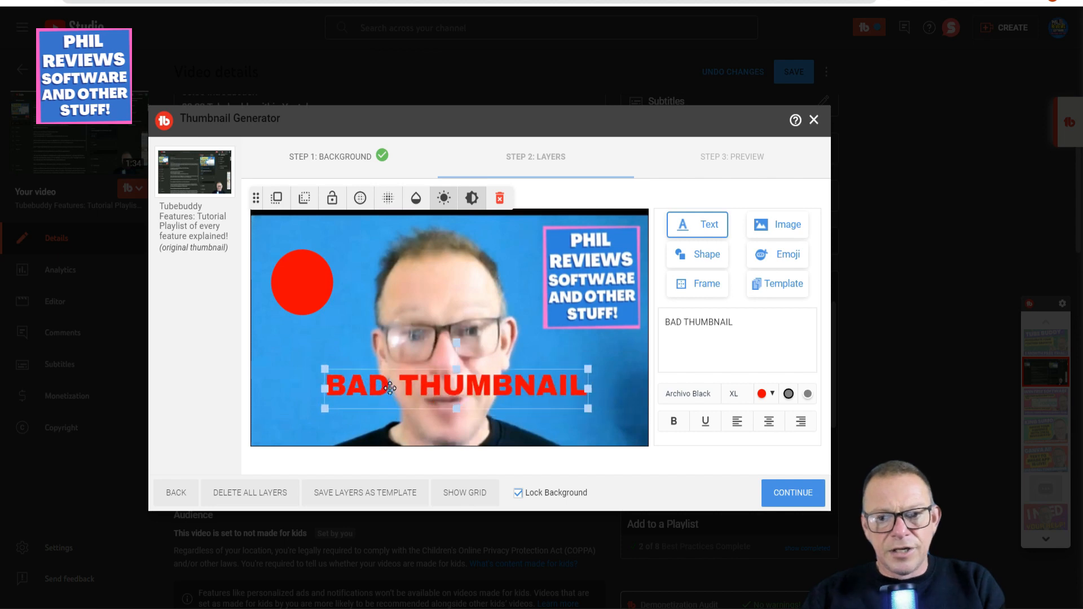
Add a "hello" text layer beside the face, overlapping the logo, and shift the "BAD THUMBNAIL" text slightly left
click(712, 226)
key(ctrl+a)
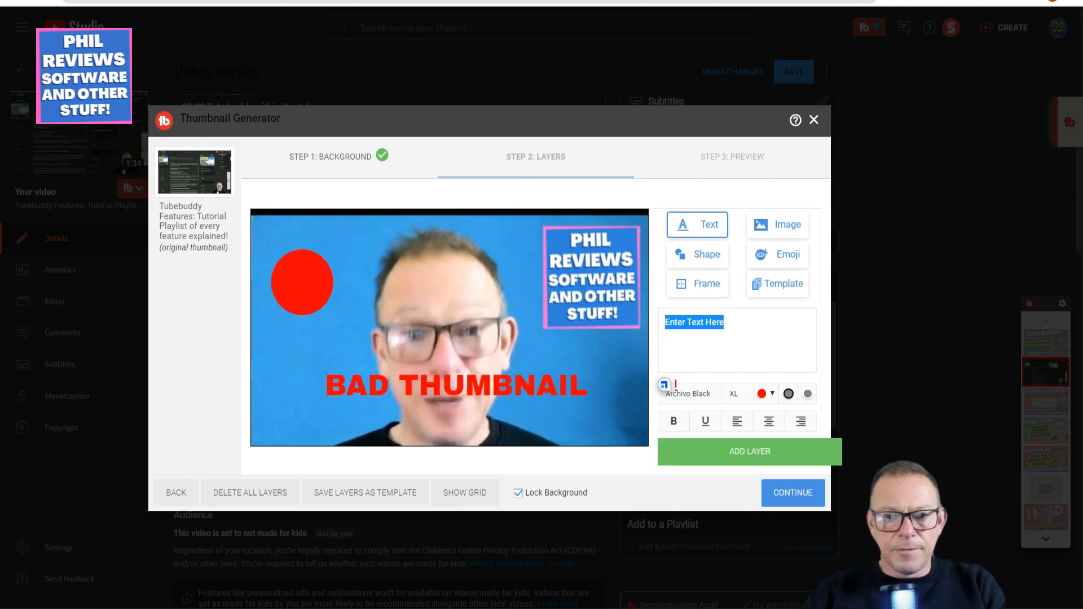
text(hello)
click(747, 458)
drag(387, 274, 525, 318)
click(449, 381)
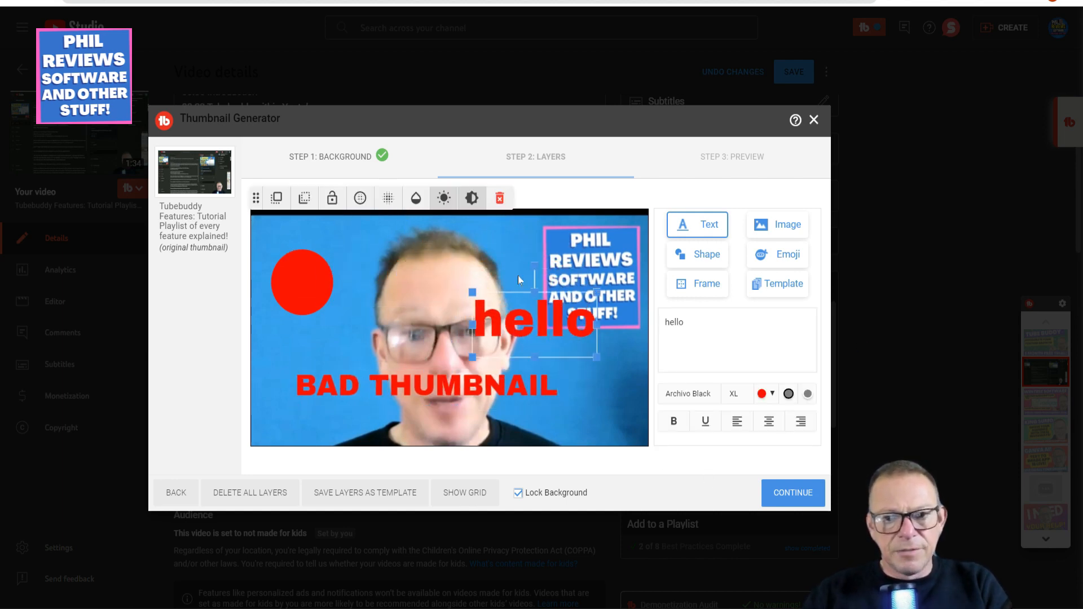
Add the saved custom channel logo image, enlarge it over the red circle, and move the "hello" text slightly lower
click(765, 236)
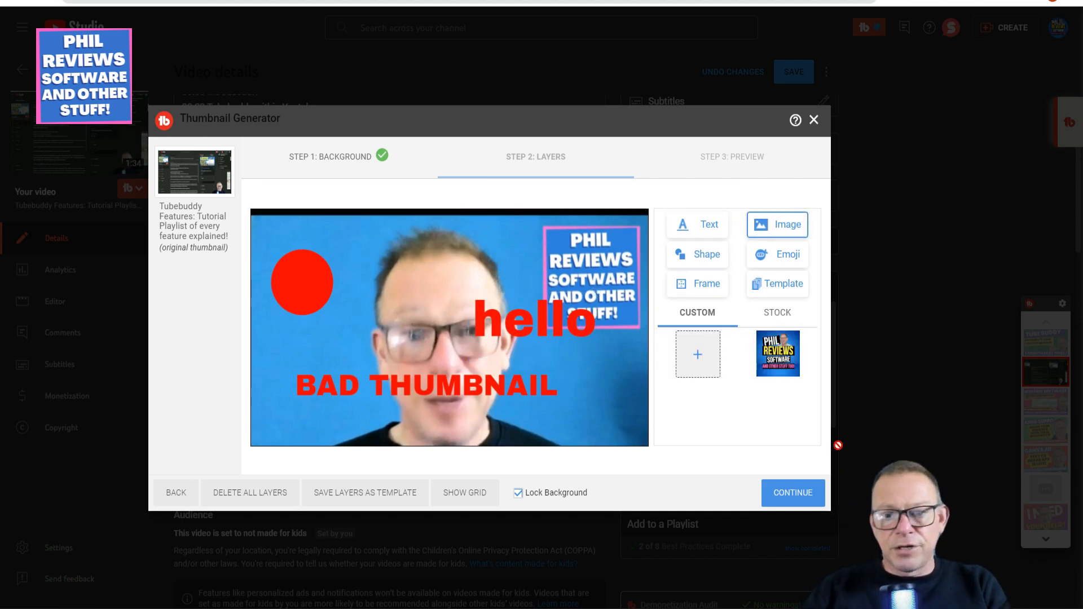
click(778, 371)
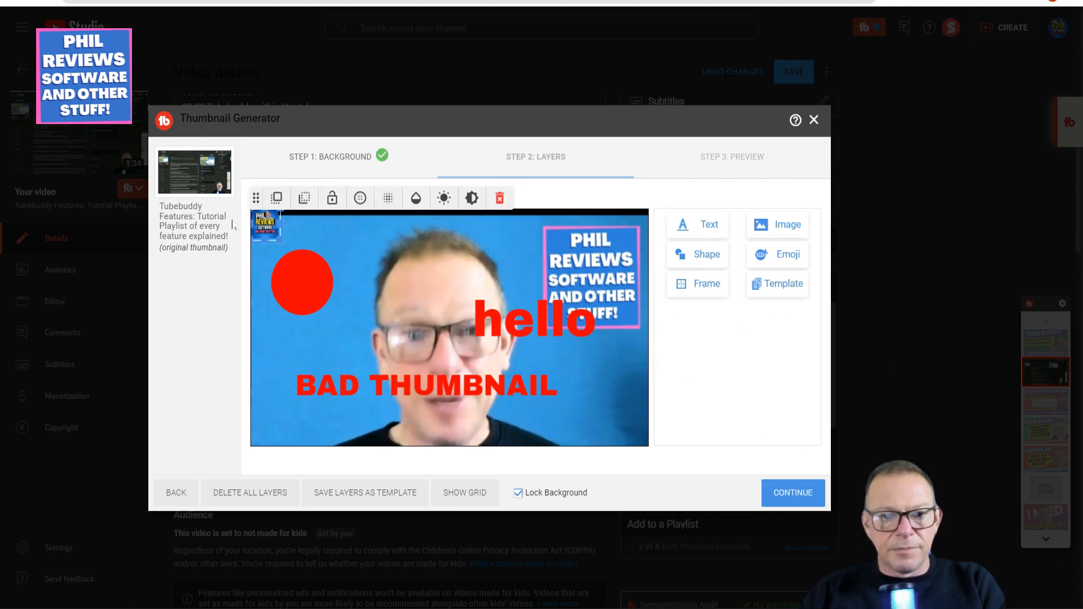
drag(272, 239, 350, 333)
drag(536, 322, 562, 357)
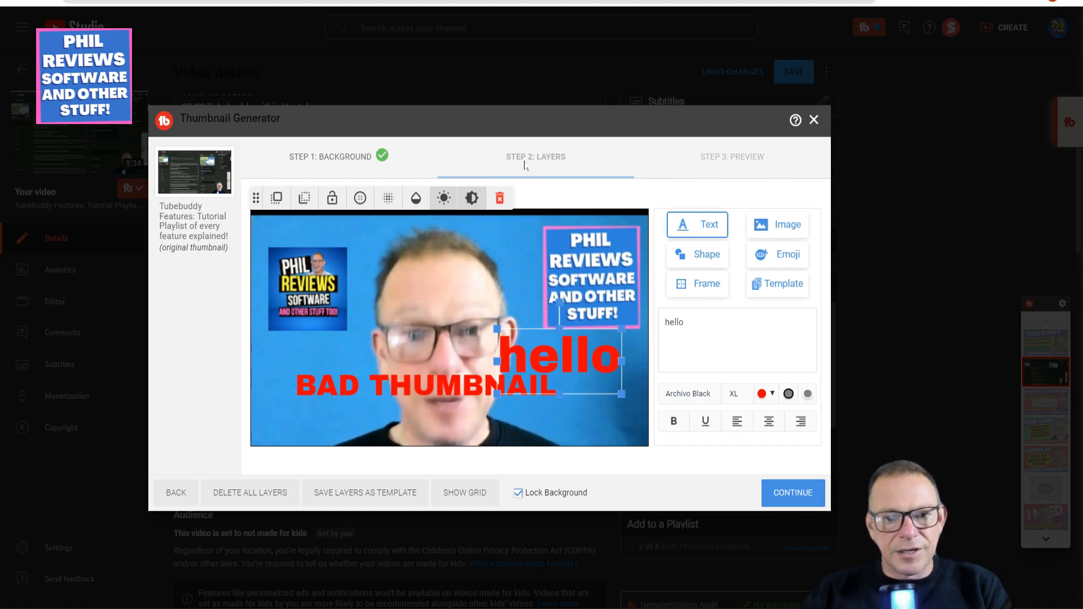
Proceed to the thumbnail preview and publish the finished thumbnail to the video
click(803, 500)
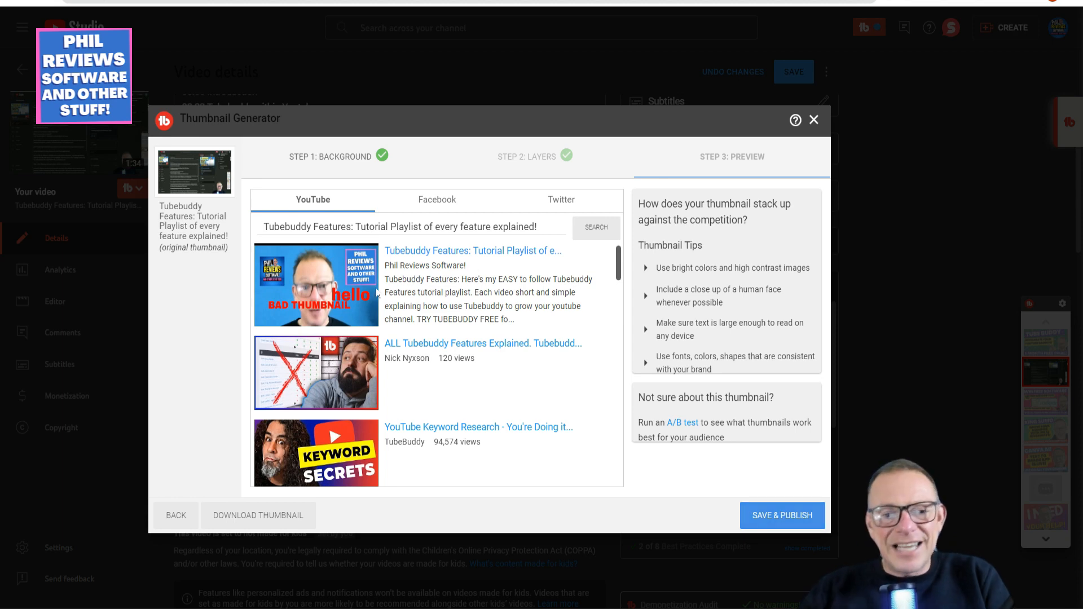
click(751, 523)
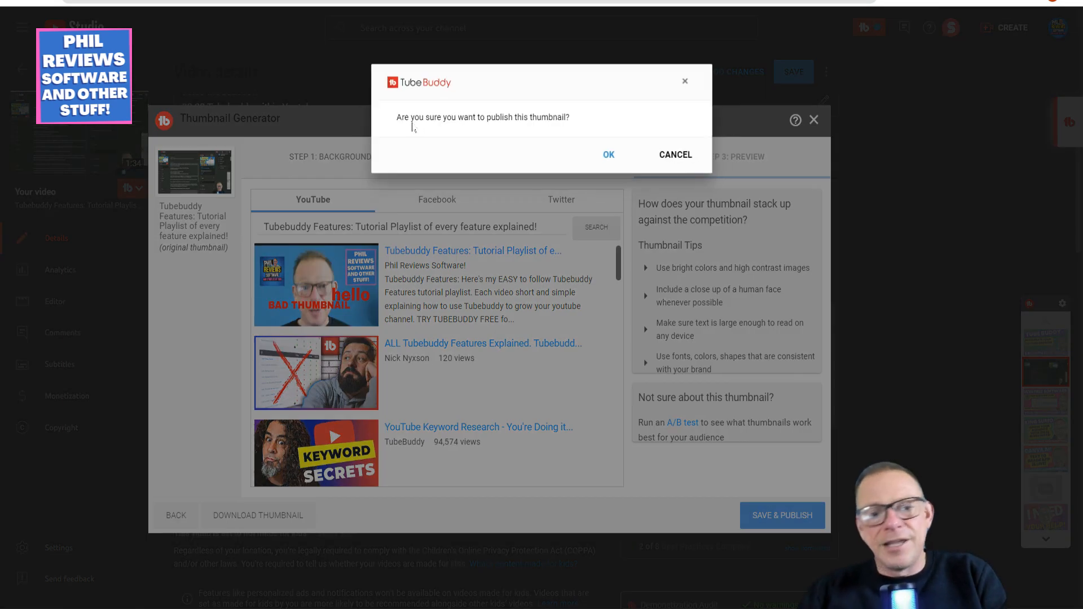
click(608, 155)
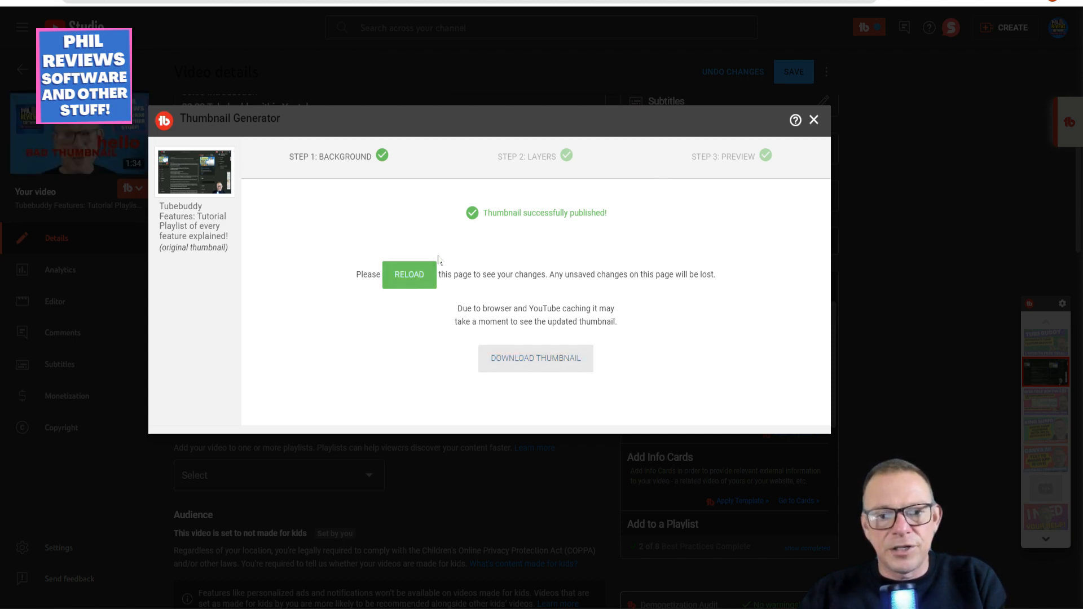
Start the page reload but cancel it to keep the unsaved changes, and close the thumbnail generator
click(411, 275)
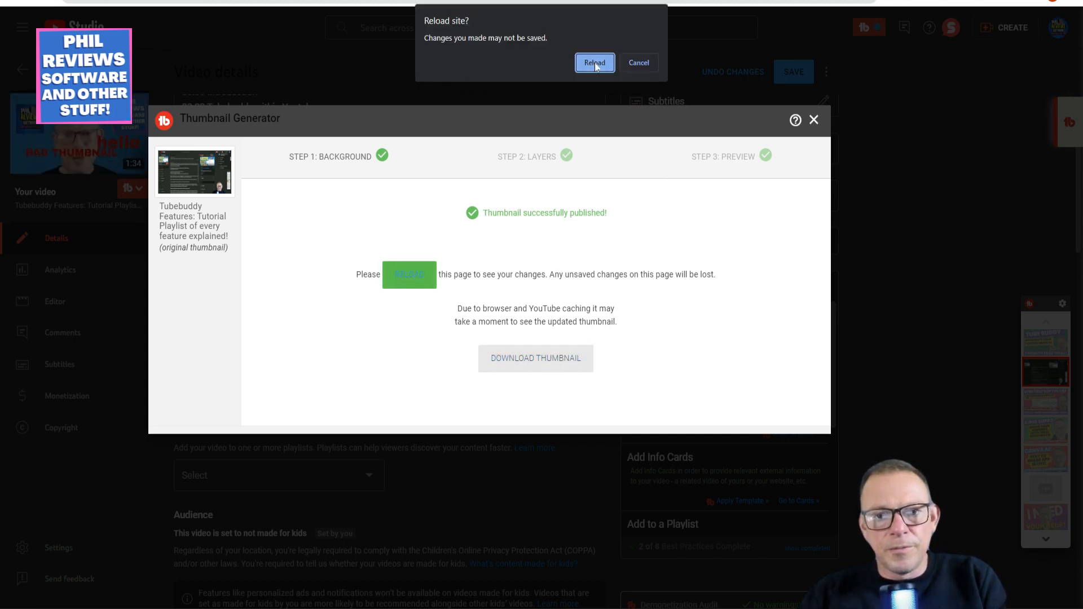
click(637, 64)
click(814, 121)
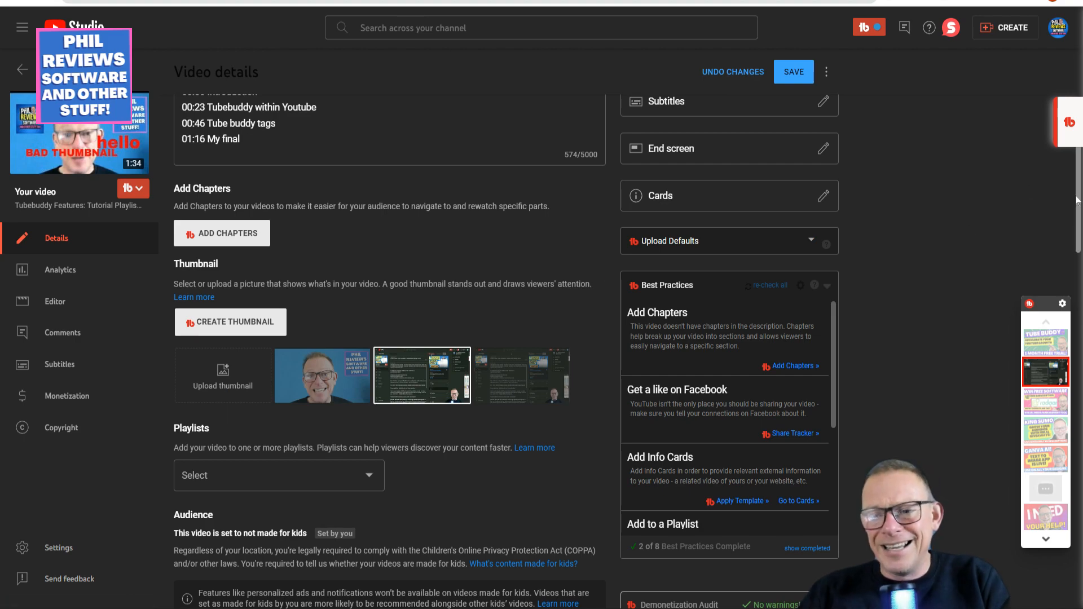
Set "tubebuddy" as the video's target keyword to get more specific recommended tags
scroll(1077, 255, down, 5)
scroll(1077, 255, down, 15)
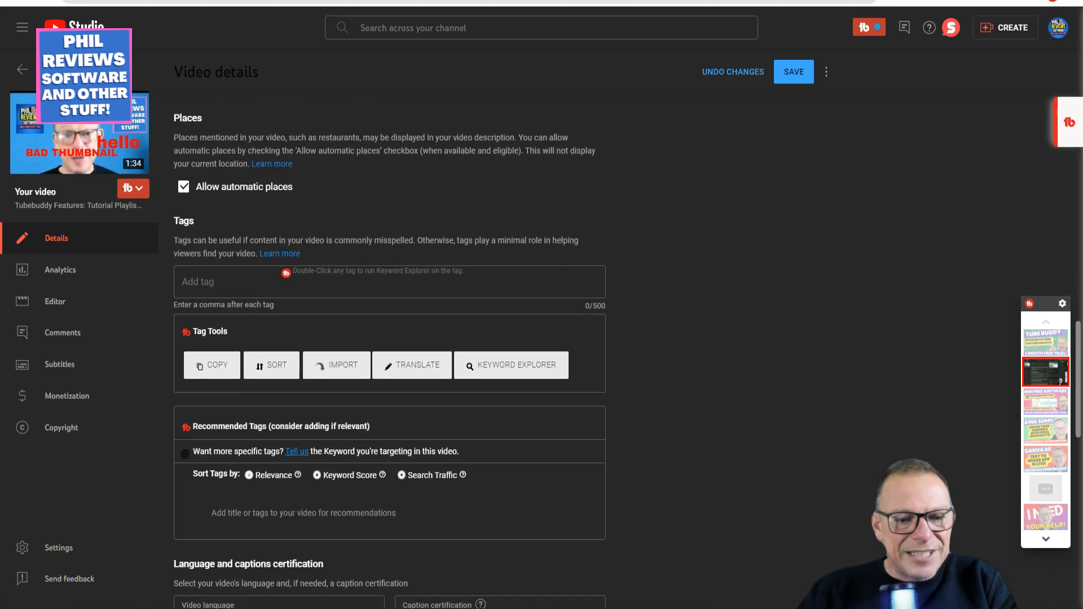
scroll(389, 338, up, 1)
scroll(389, 338, down, 5)
scroll(389, 338, up, 7)
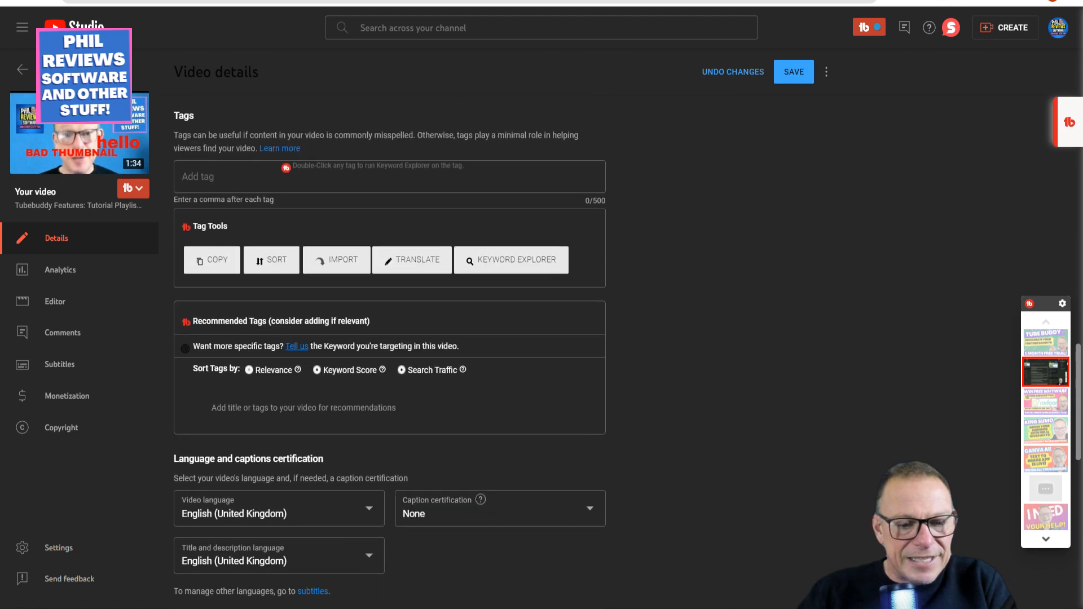
scroll(562, 157, up, 2)
scroll(561, 157, down, 2)
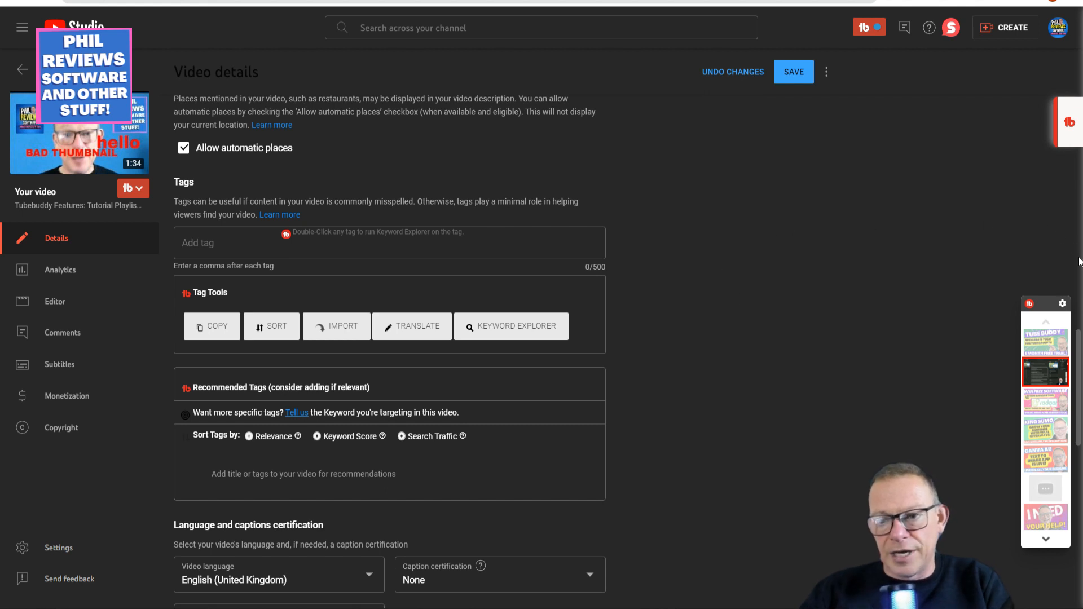
scroll(1079, 372, down, 3)
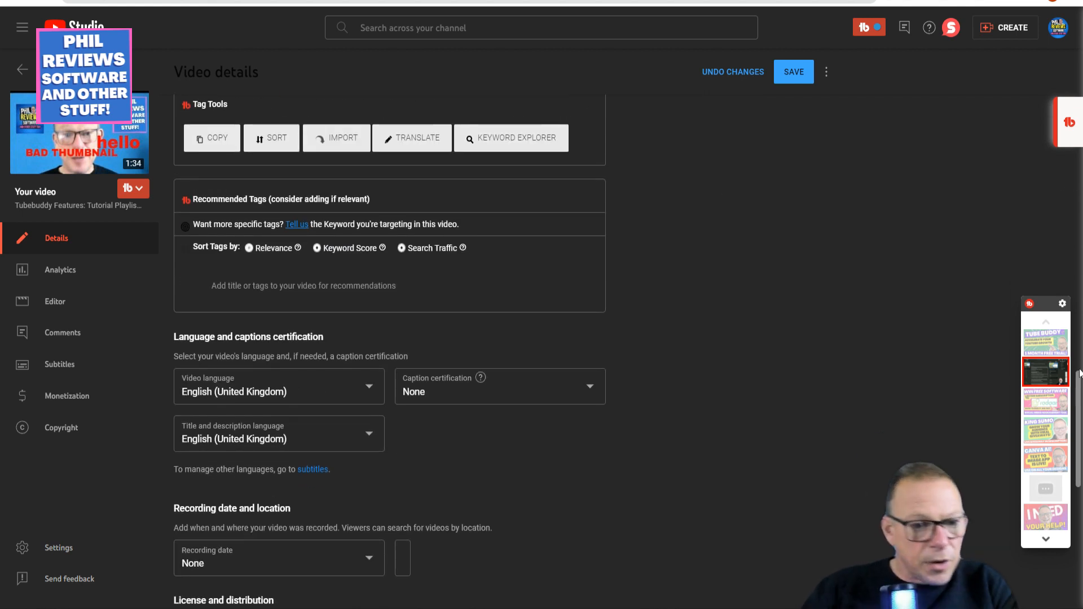
click(297, 225)
text(tube)
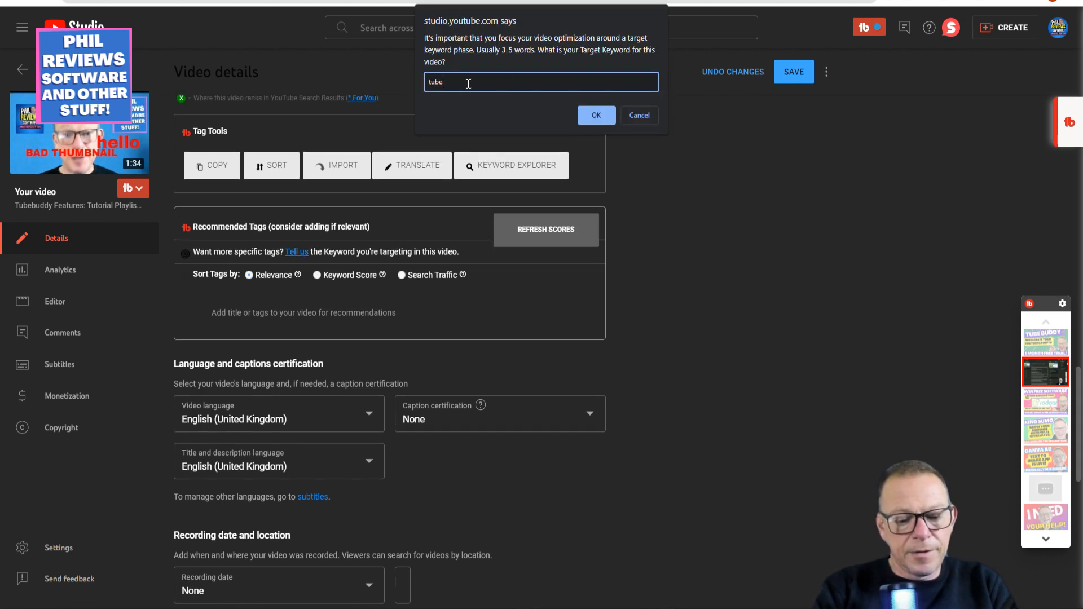
text(buddy)
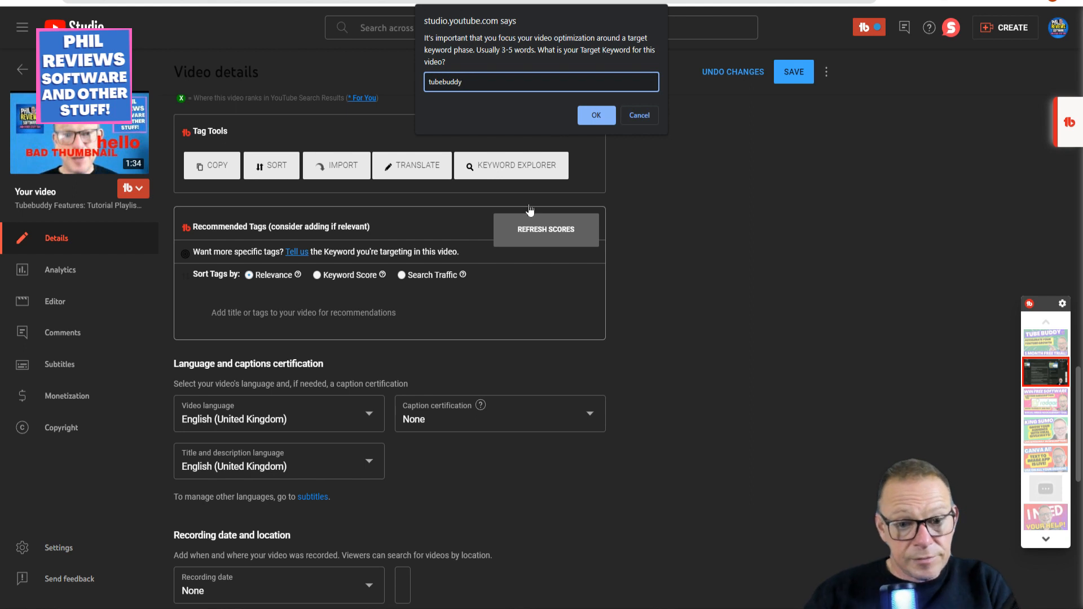
click(591, 119)
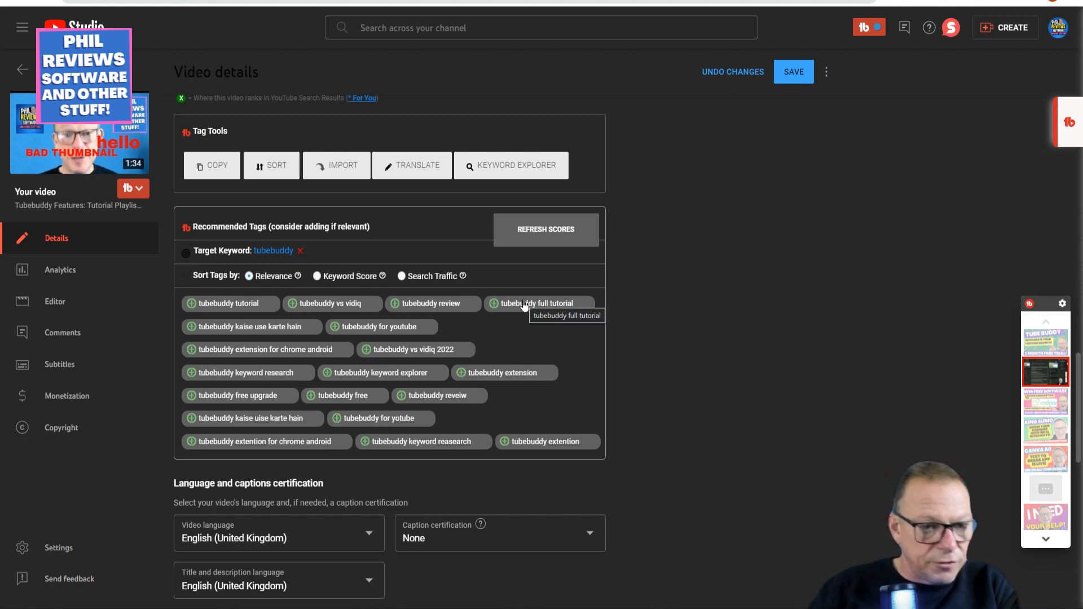
Add the recommended tubebuddy tags "tutorial", "for youtube", "free upgrade", "keyword research", "free", "keyword explorer" and "extention for chrome android"
click(192, 305)
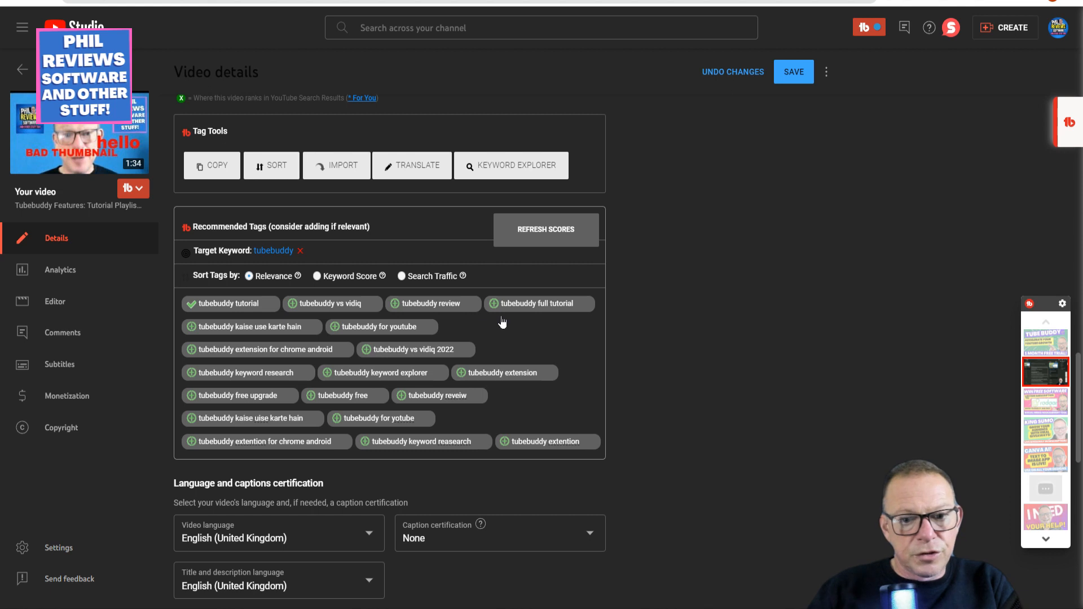
click(335, 353)
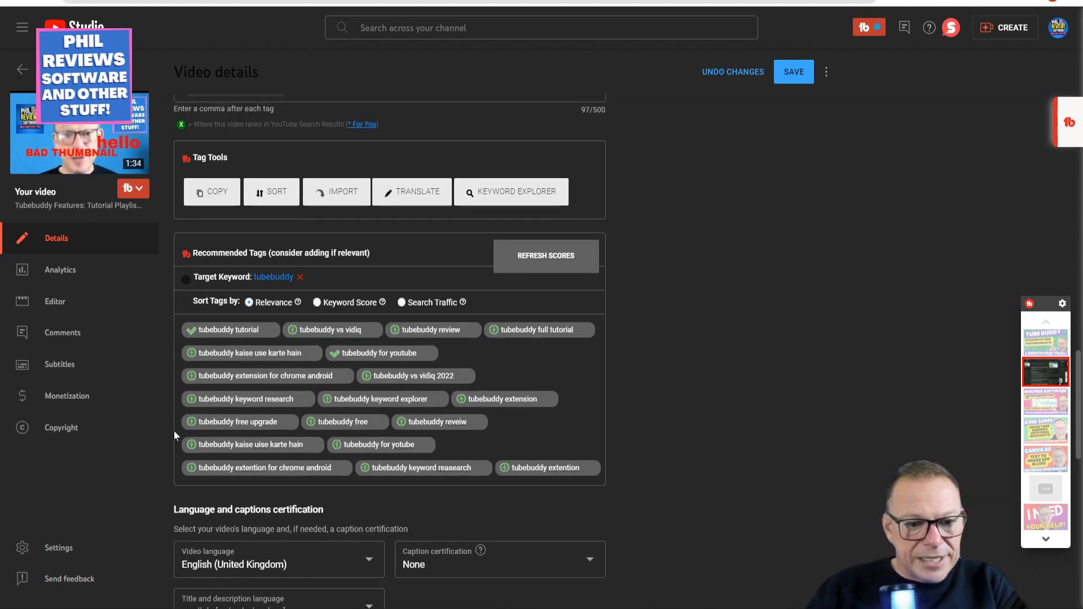
click(192, 422)
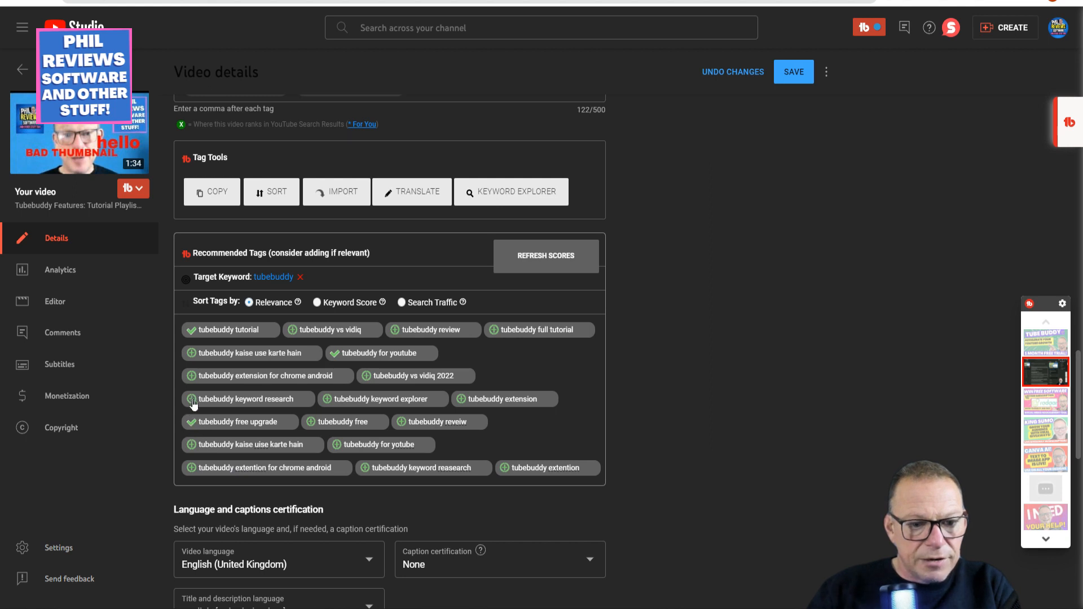
click(191, 399)
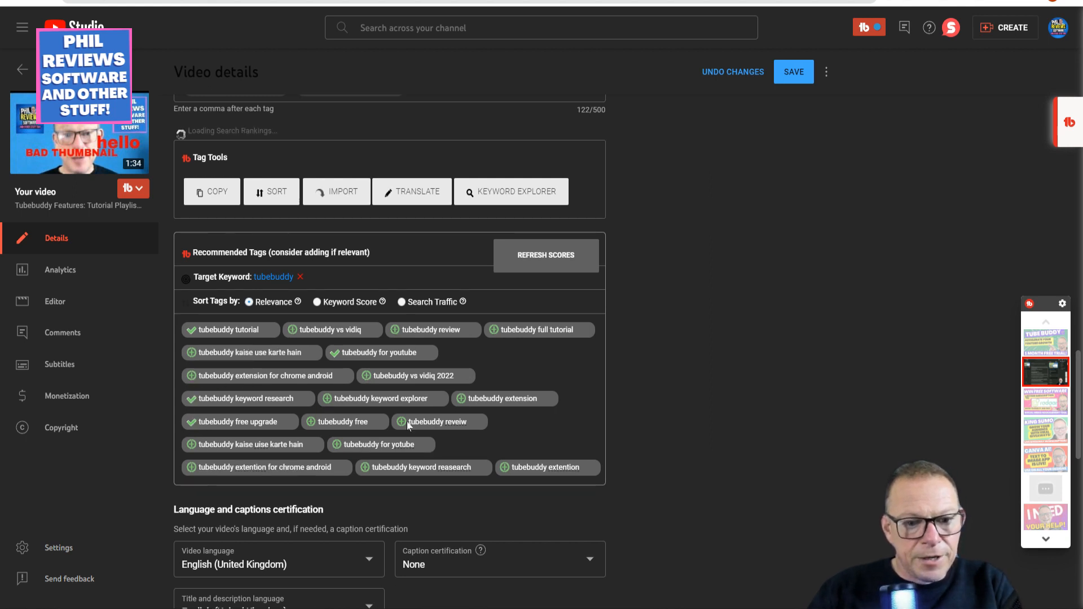
click(310, 449)
click(329, 427)
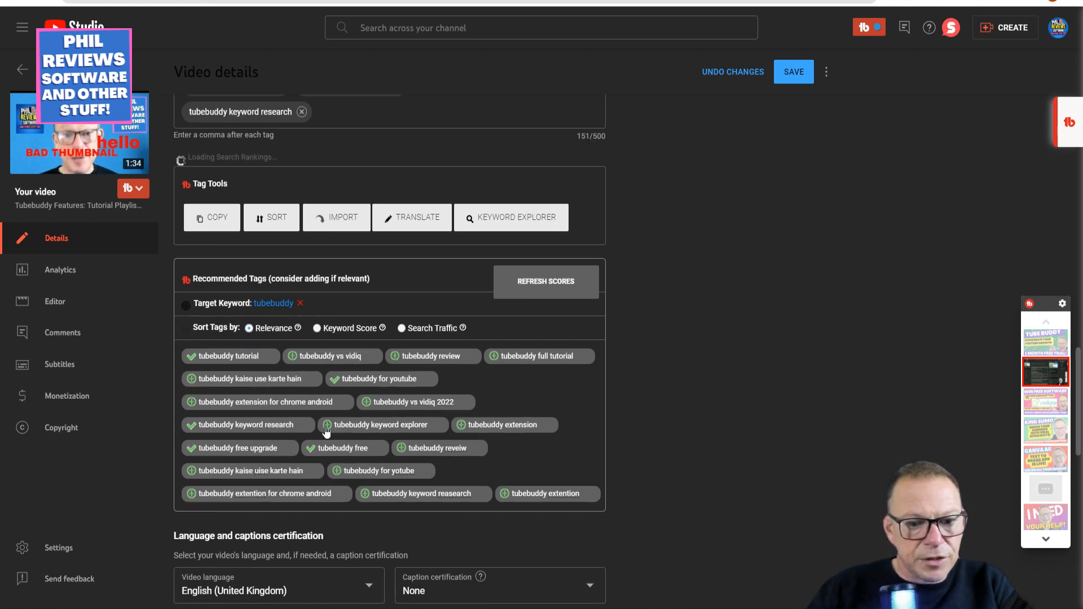
click(192, 519)
mouse_move(1077, 396)
mouse_down()
mouse_move(1077, 457)
mouse_move(1078, 367)
mouse_move(1077, 396)
mouse_up()
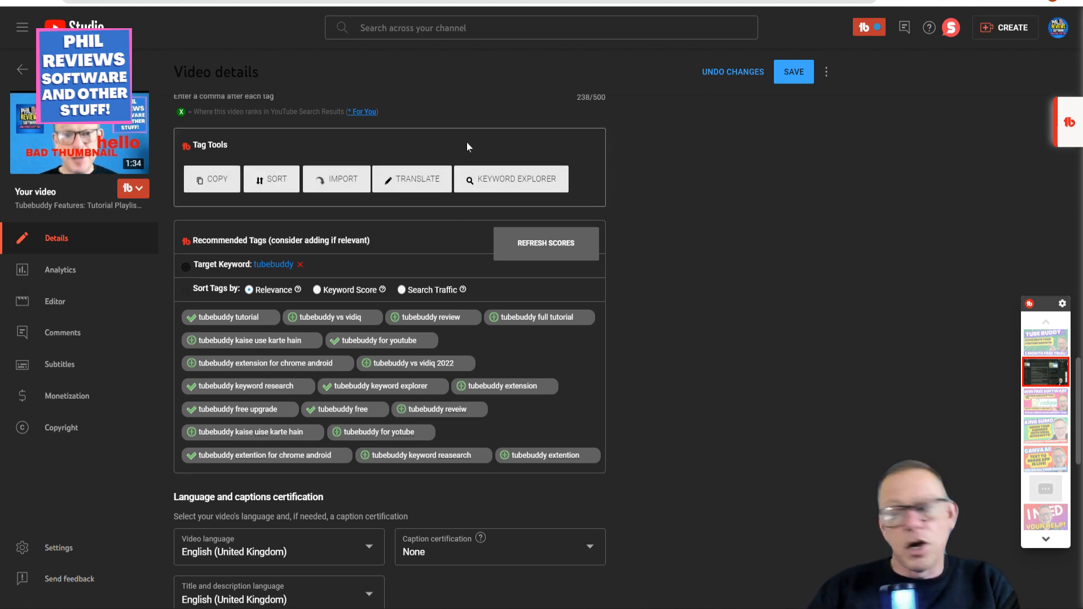
Reorder the tags with "tubebuddy tutorial" and "tubebuddy free upgrade" after "tubebuddy pro features", and "tubebuddy legend features" after "tubebuddy for youtube"; apply the order
click(271, 181)
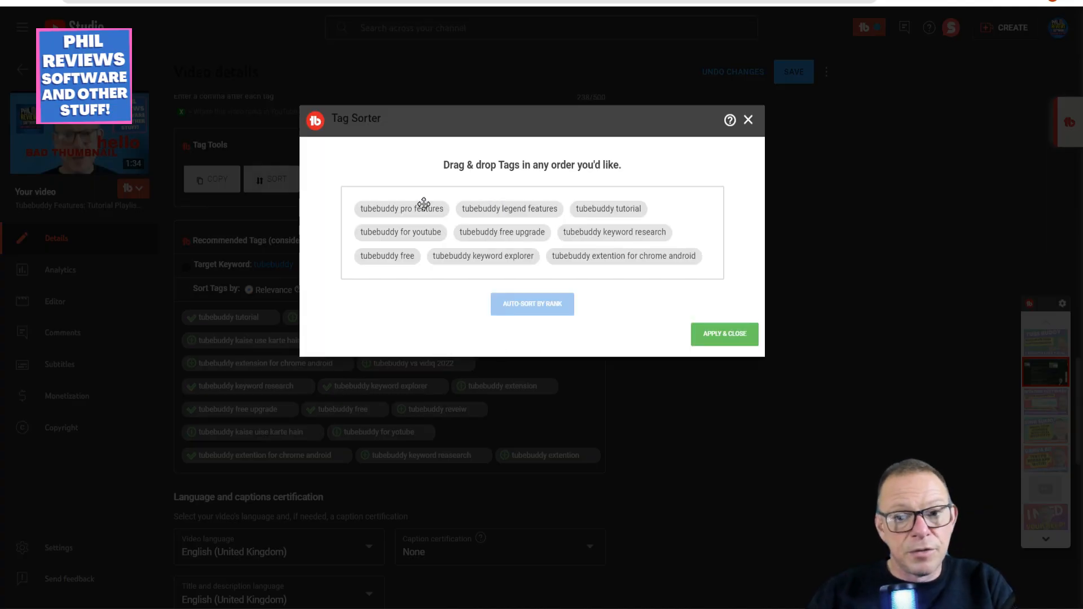
drag(516, 204, 612, 211)
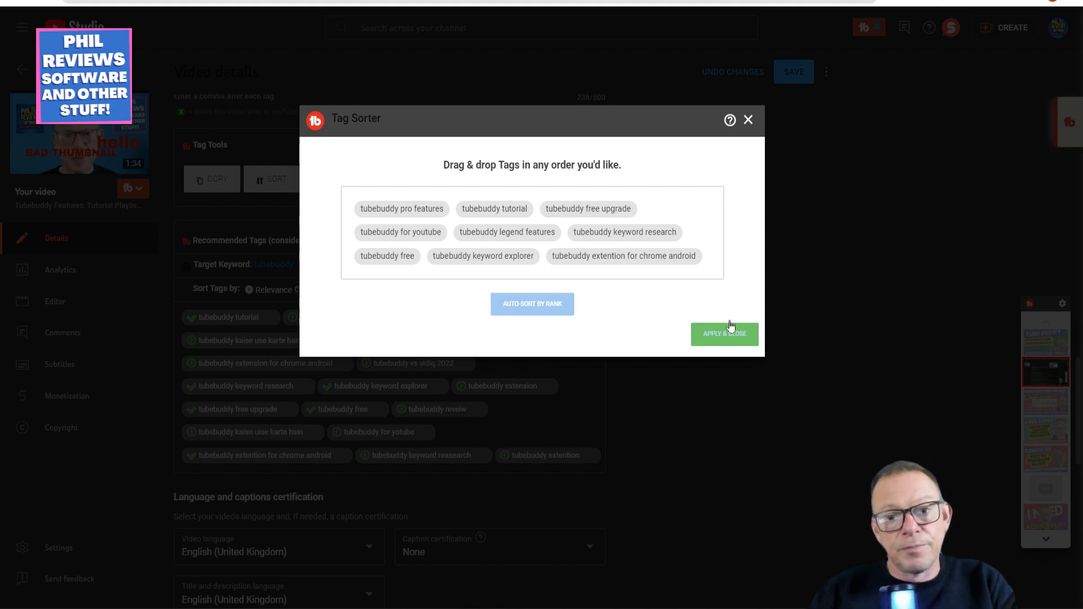
click(732, 341)
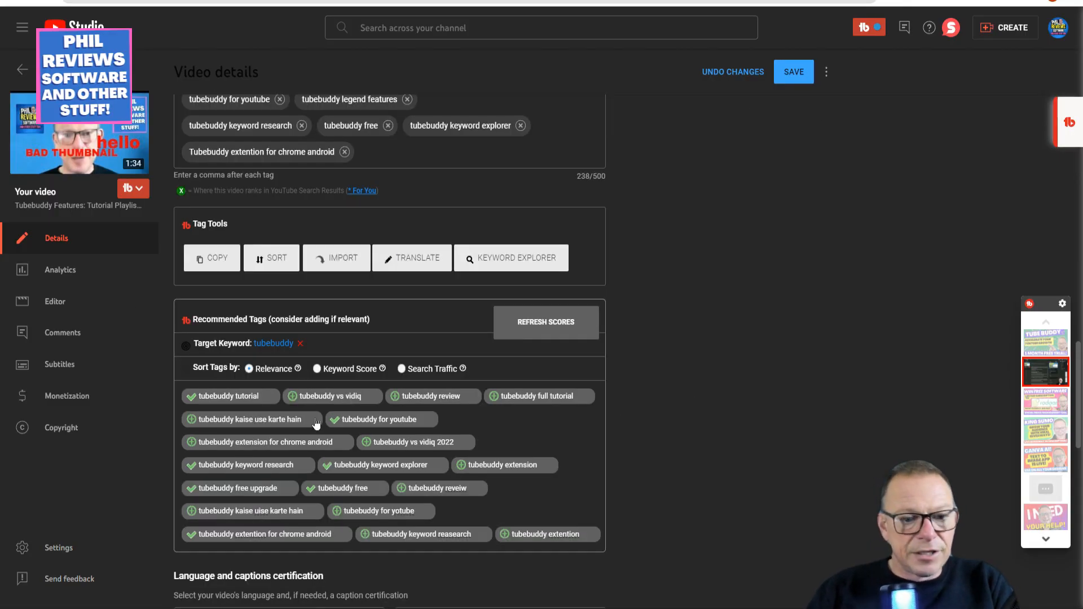
drag(1077, 402, 1078, 106)
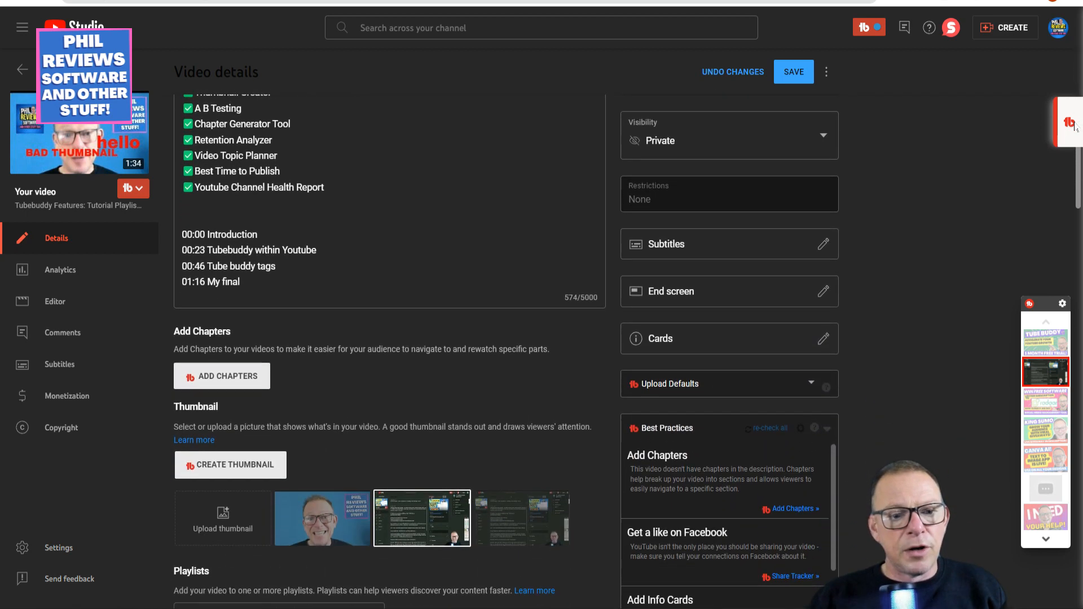
click(292, 266)
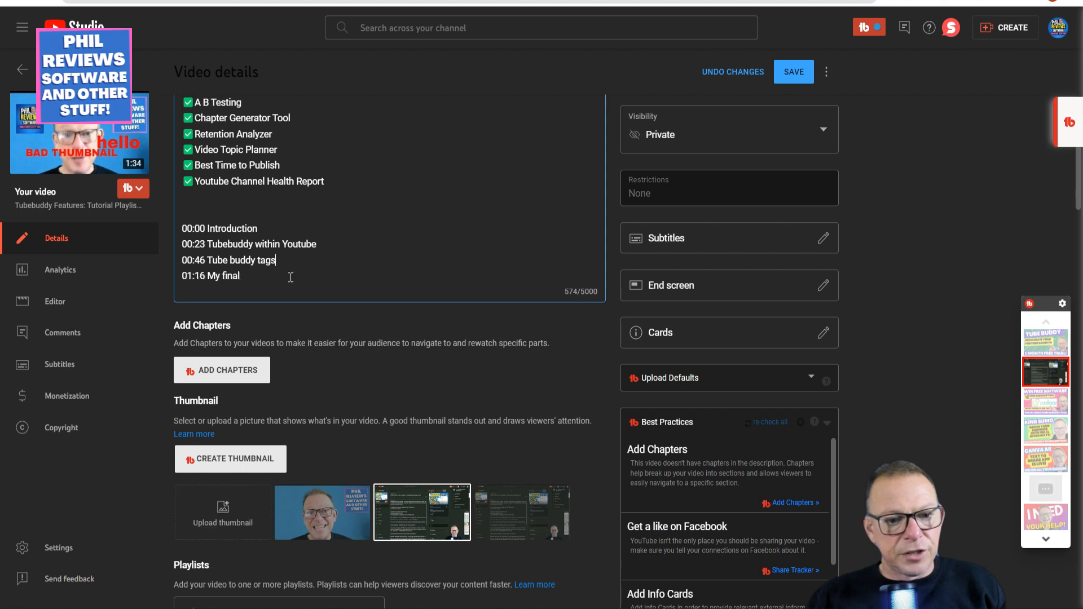
drag(1077, 193, 1053, 452)
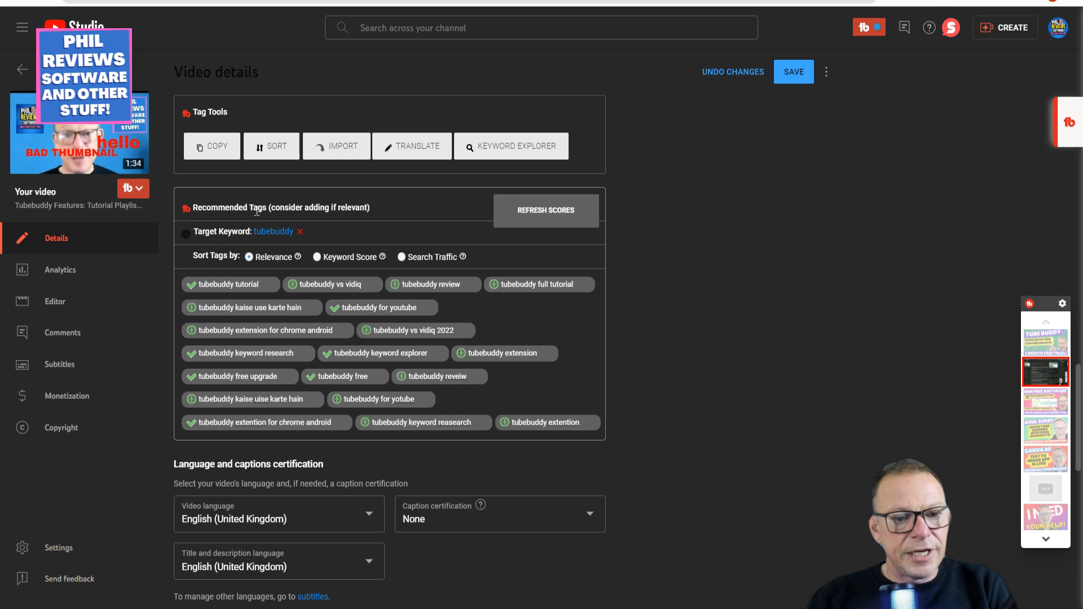